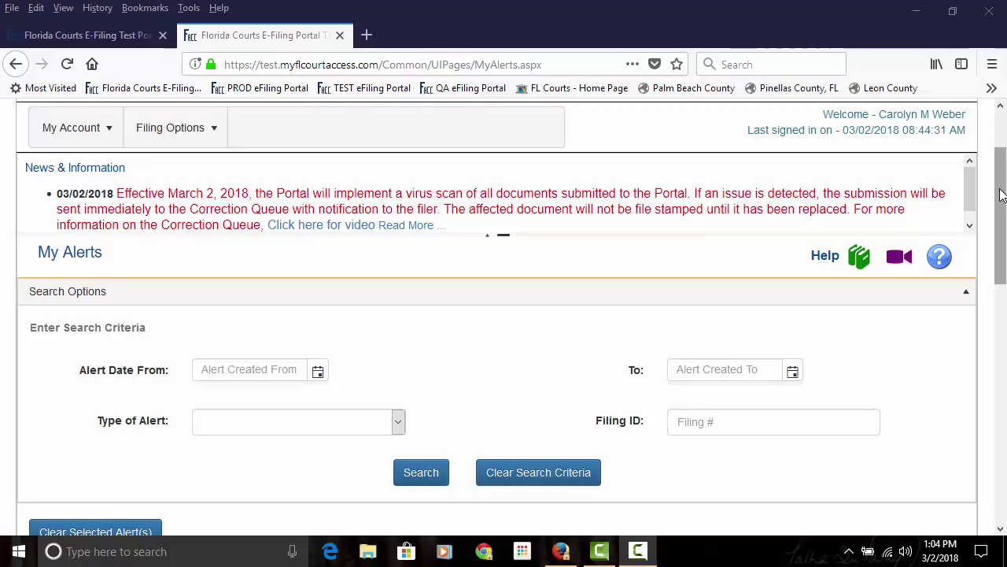
# Step: Look over the alerts list, then start a pleading on the pending Columbia case submitted 03/02/2018 from My Submissions
pyautogui.moveTo(1001, 194); pyautogui.dragTo(1005, 325)
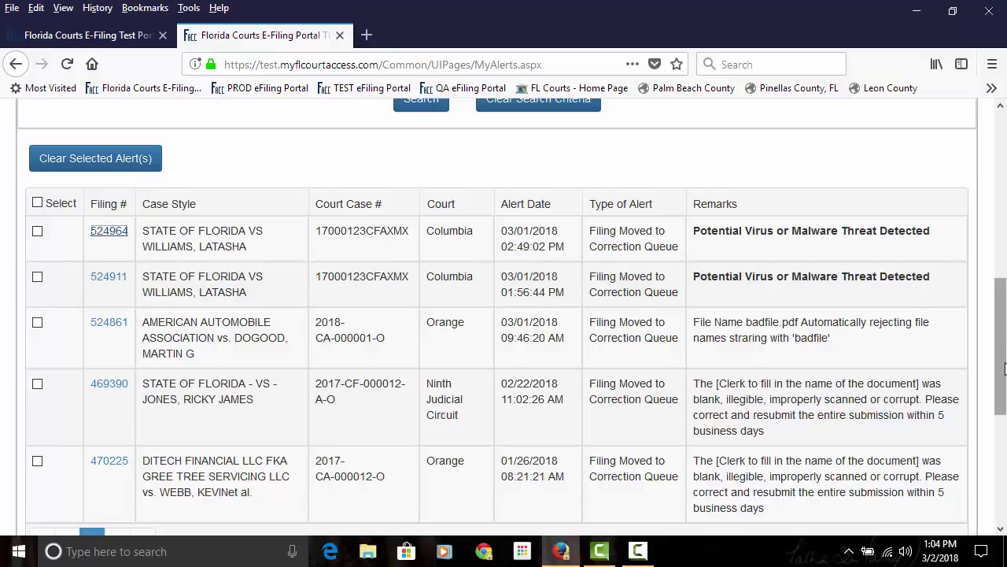
pyautogui.moveTo(1005, 368); pyautogui.dragTo(990, 196)
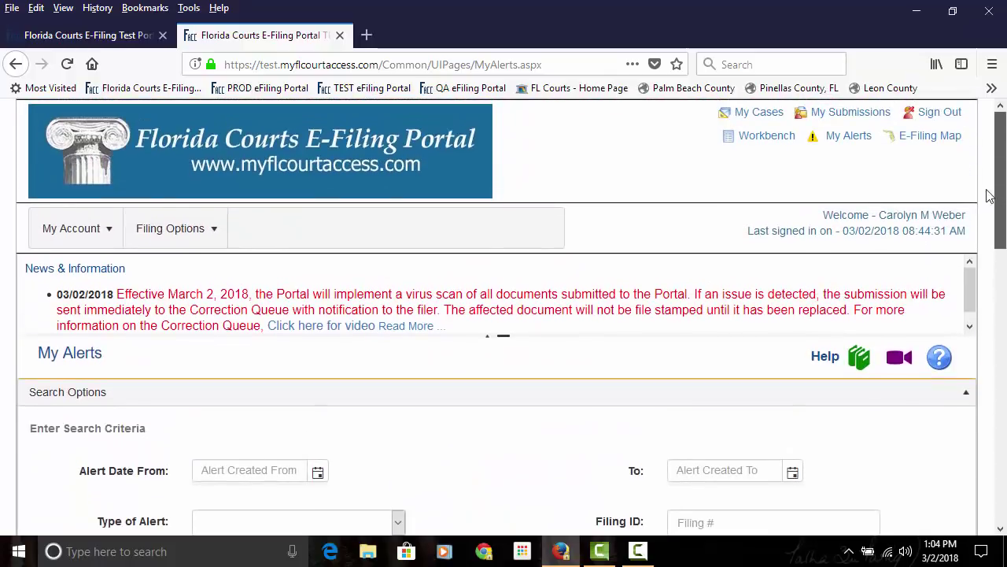
pyautogui.click(826, 116)
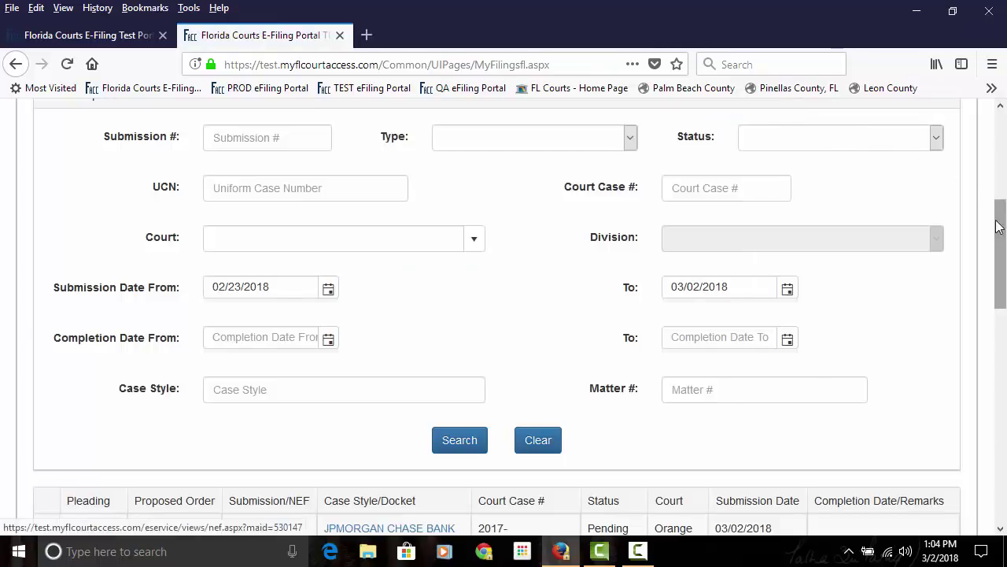
pyautogui.moveTo(1001, 226); pyautogui.dragTo(1001, 302)
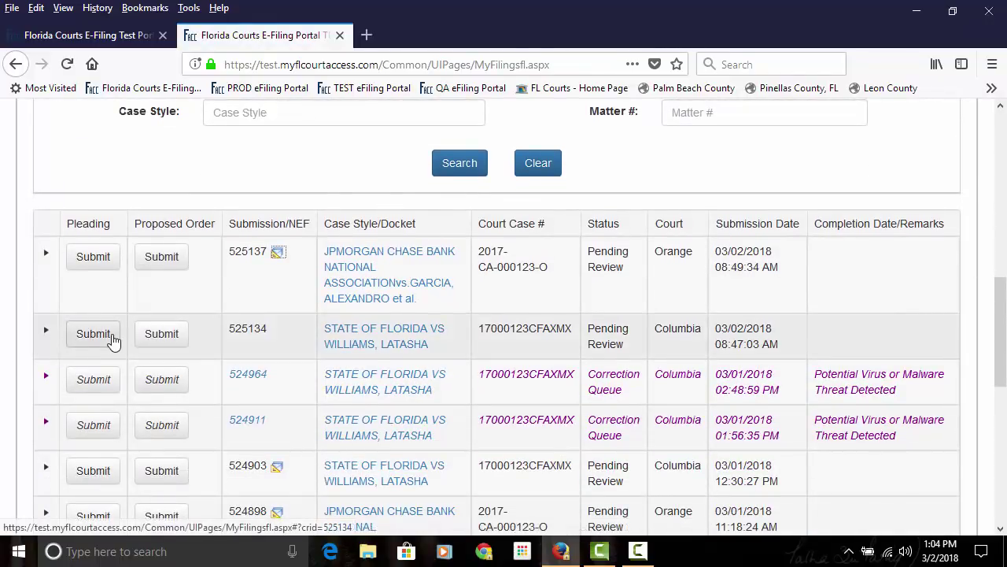
pyautogui.click(84, 340)
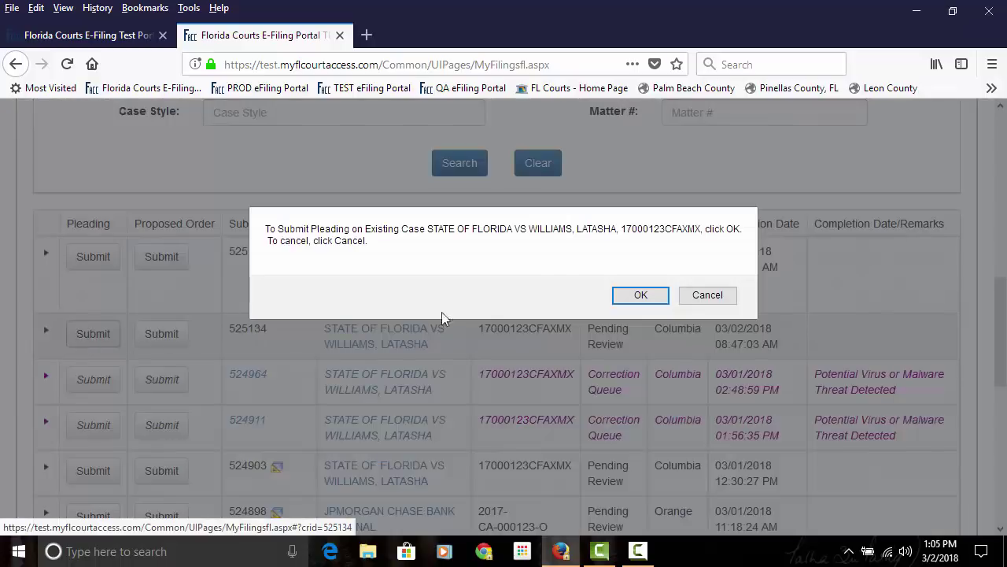
pyautogui.click(642, 296)
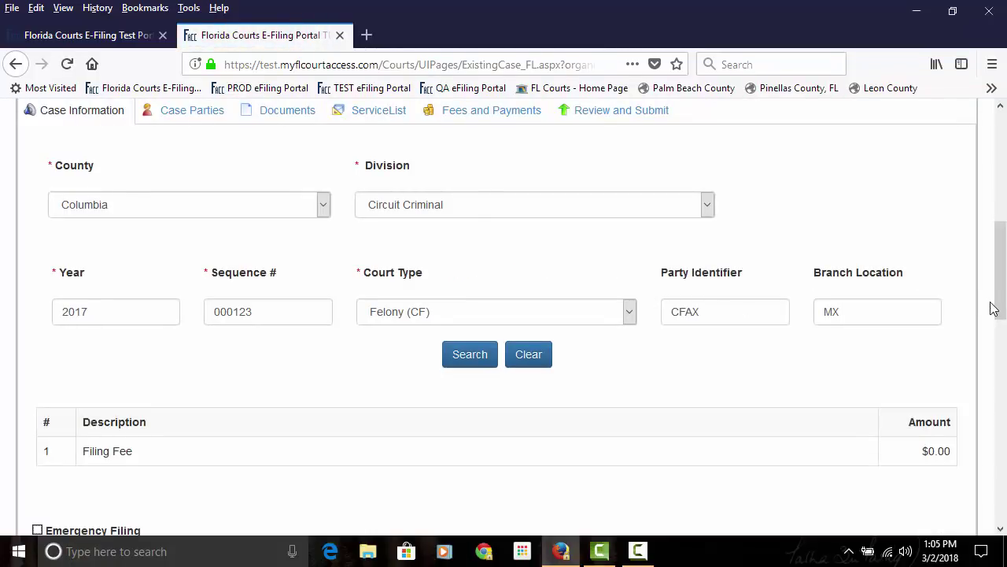
# Step: Select the defendant in Current Parties as the party on whose behalf the filing is submitted
pyautogui.moveTo(998, 307)
pyautogui.mouseDown()
pyautogui.moveTo(1003, 250)
pyautogui.moveTo(1005, 295)
pyautogui.mouseUp()
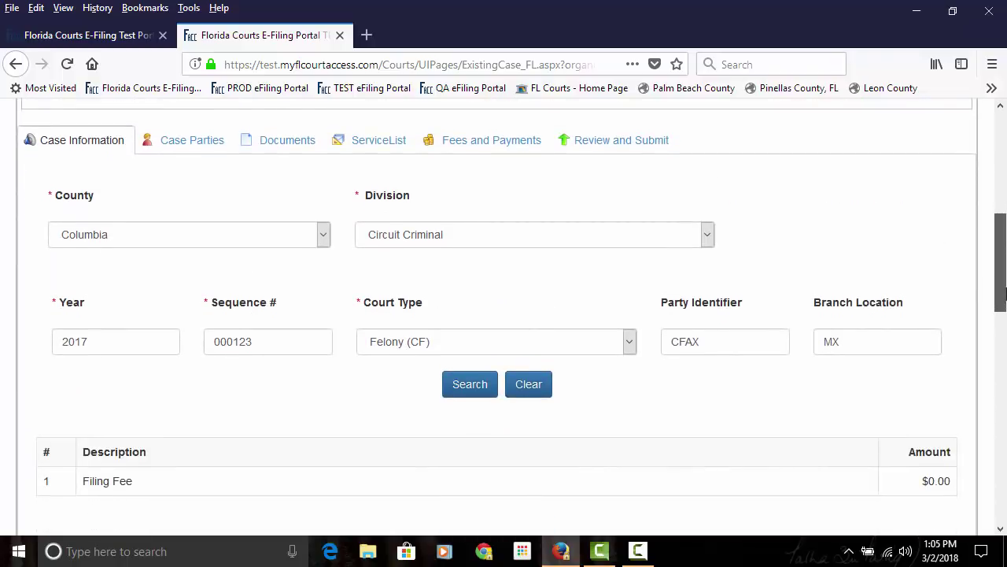
pyautogui.click(192, 150)
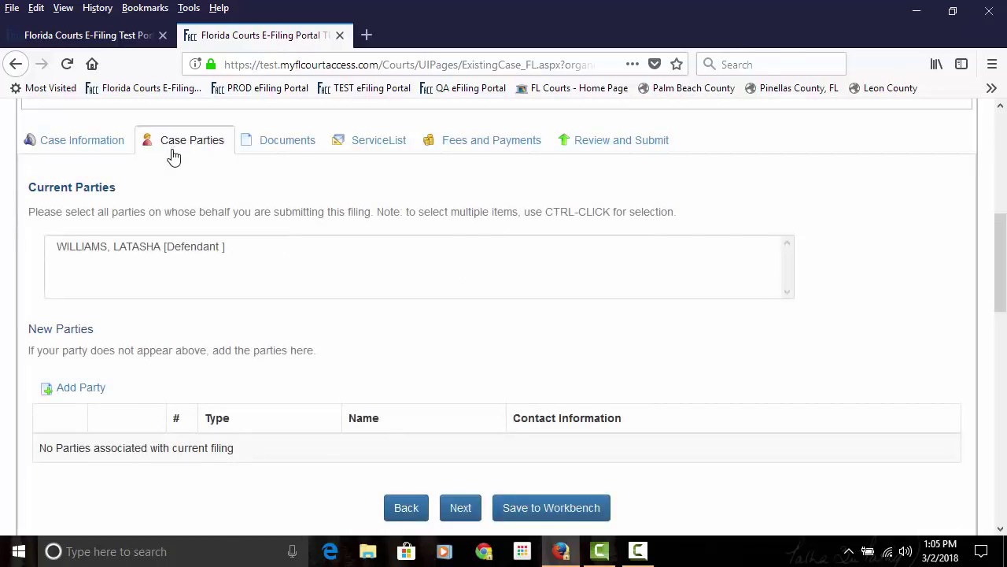
pyautogui.click(199, 249)
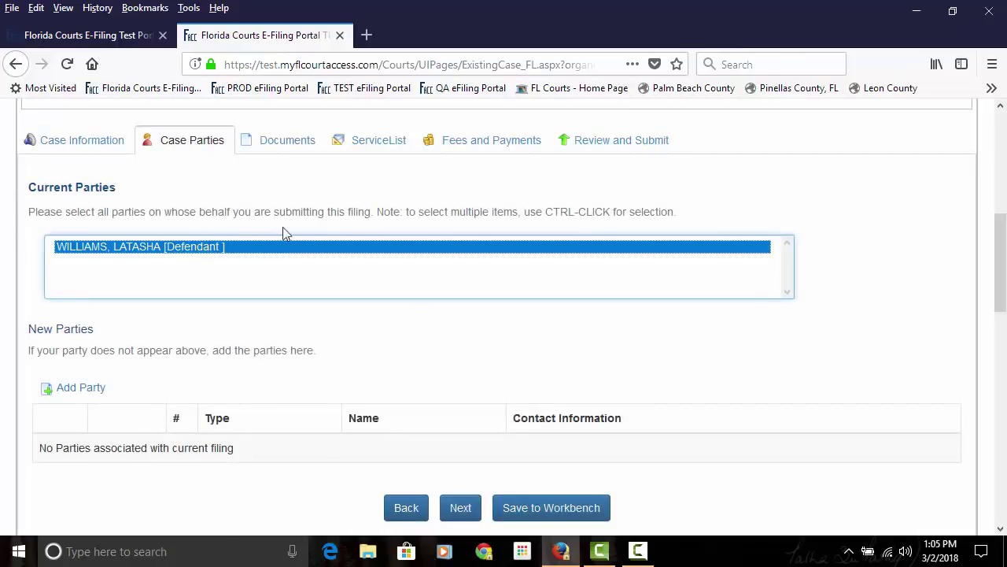
# Step: Add a new document to the filing with the frequently filed type Affidavit of Additional Facts
pyautogui.click(285, 150)
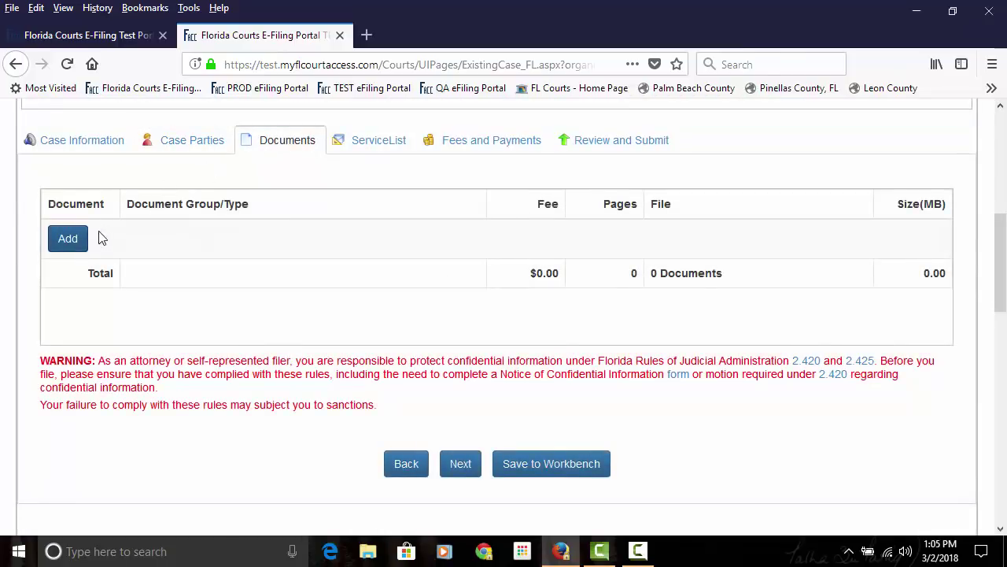
pyautogui.click(67, 240)
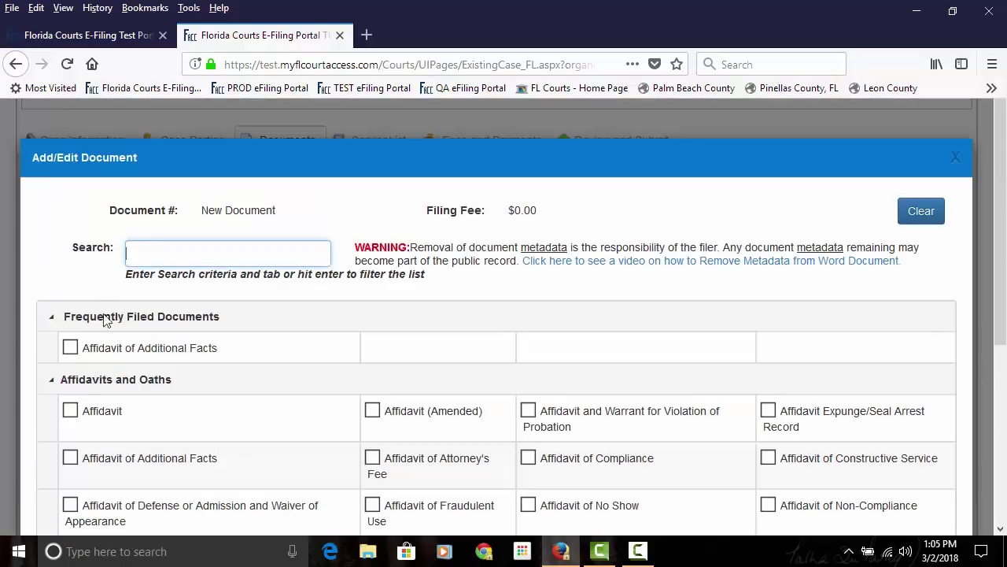
pyautogui.click(70, 348)
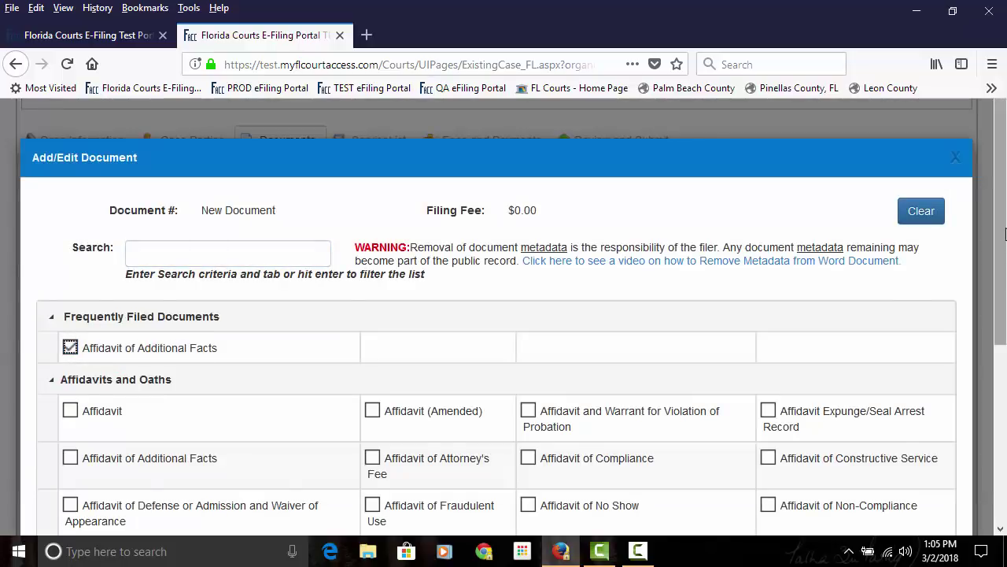
# Step: Set the document's page count to 1, attach badfile.pdf from the eFiling Docs folder, and save the document
pyautogui.scroll(-3, 1000, 238)
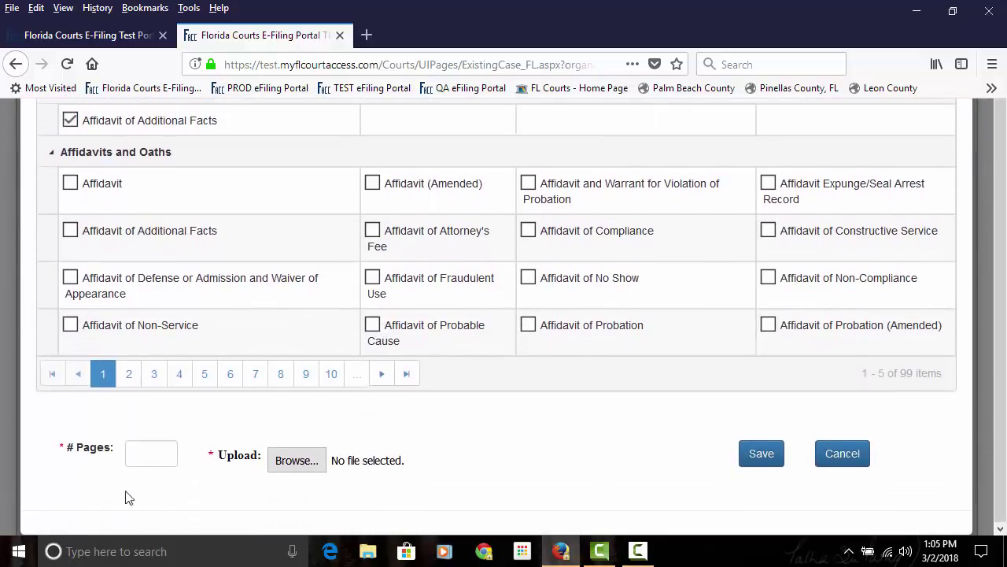
pyautogui.click(144, 461)
pyautogui.click(297, 460)
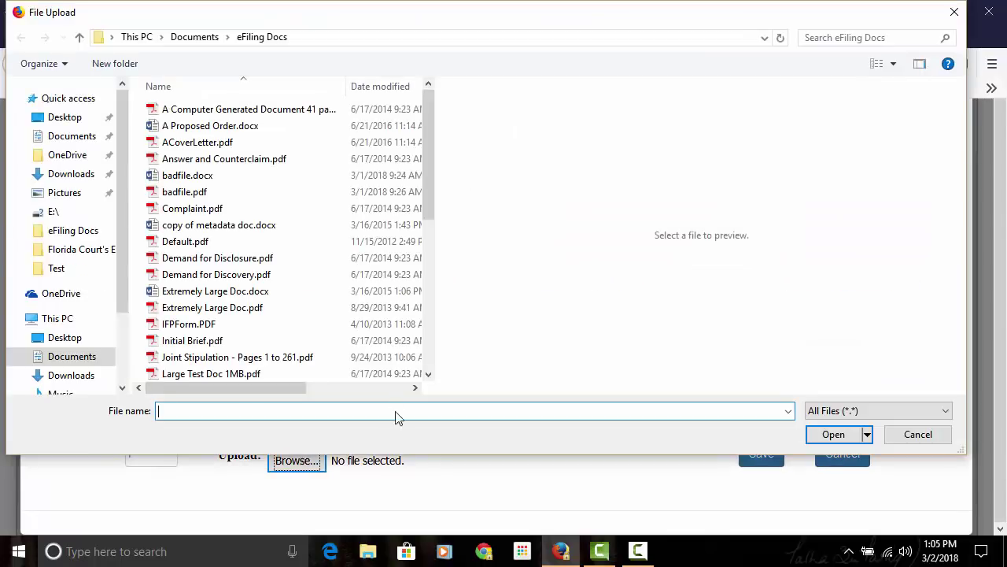
pyautogui.click(183, 193)
pyautogui.click(841, 432)
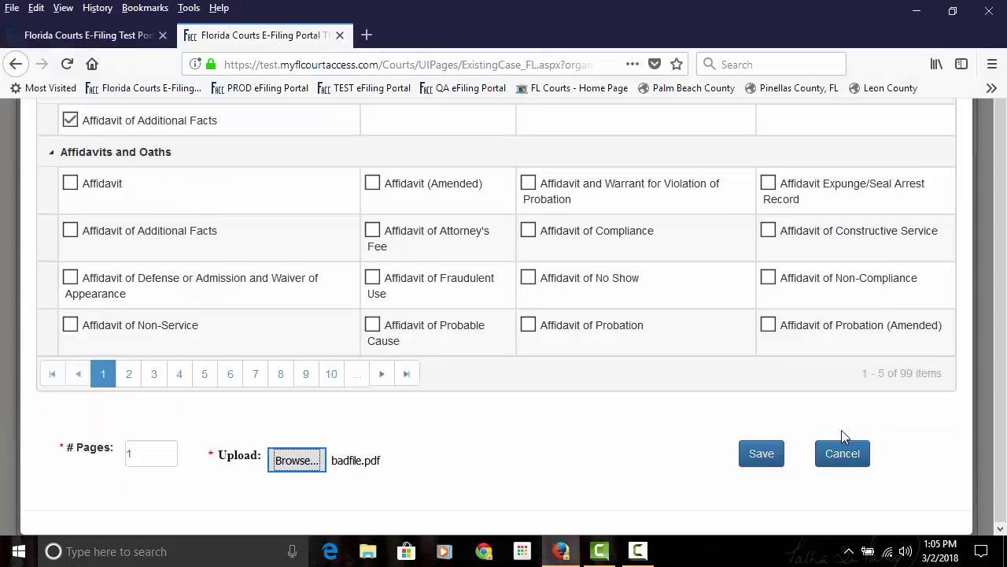
pyautogui.click(768, 456)
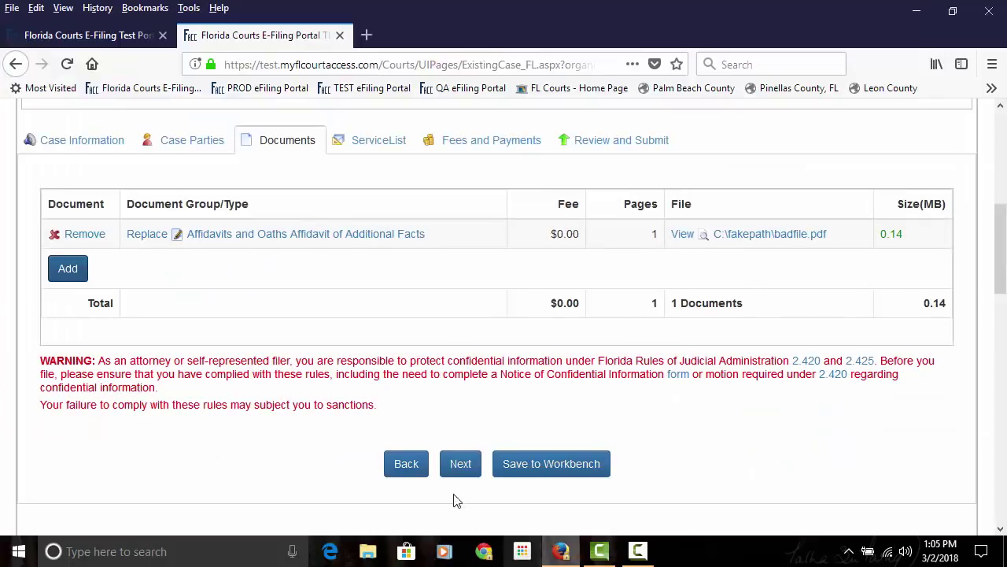
# Step: Choose to serve all electronic service recipients, then go through fees and review and submit the filing
pyautogui.click(466, 469)
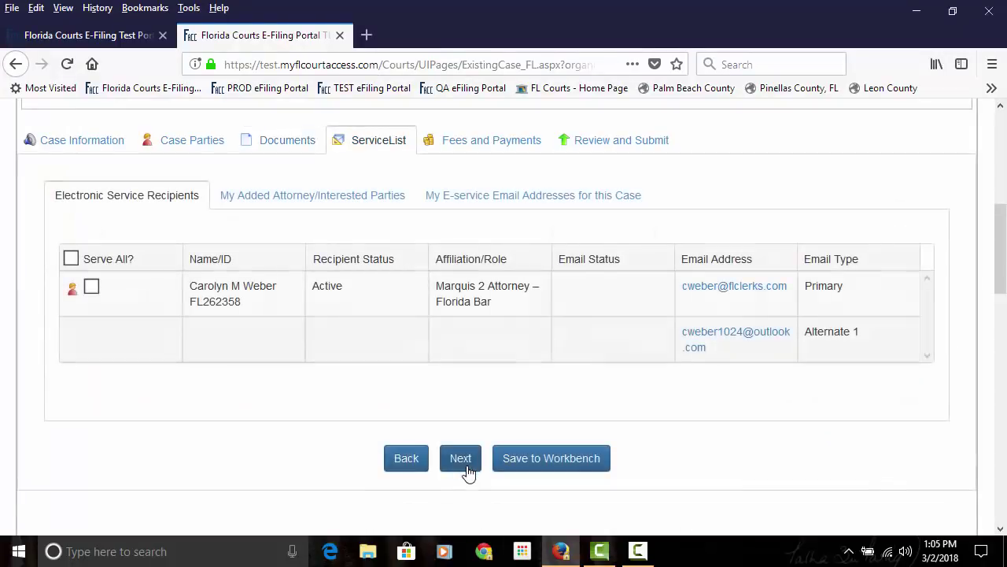
pyautogui.click(71, 259)
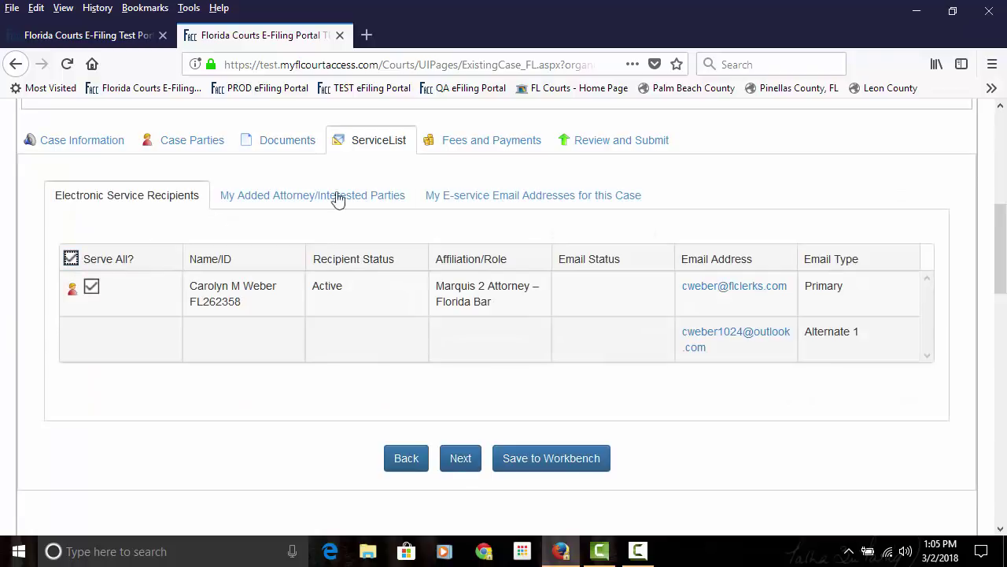
pyautogui.click(513, 151)
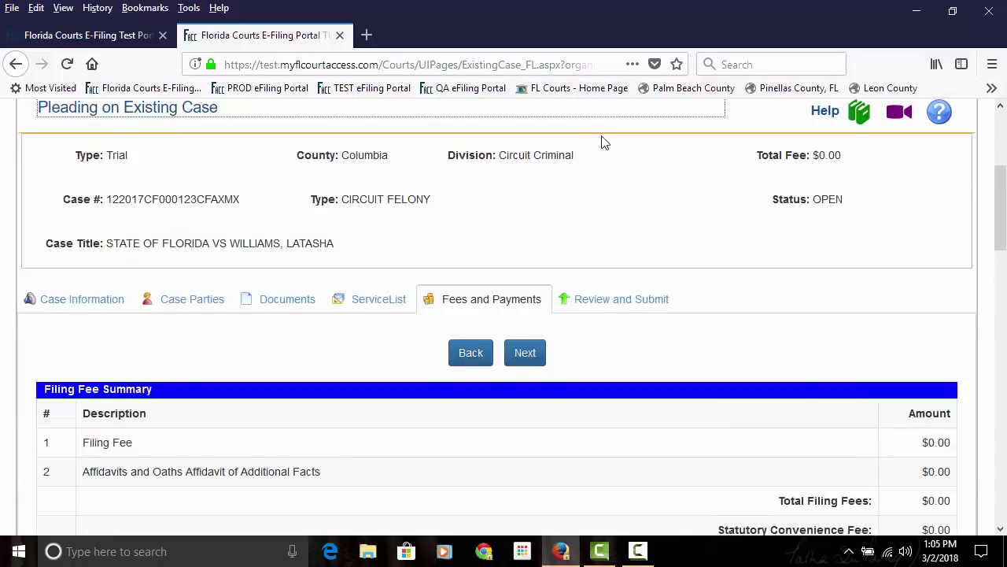
pyautogui.click(647, 300)
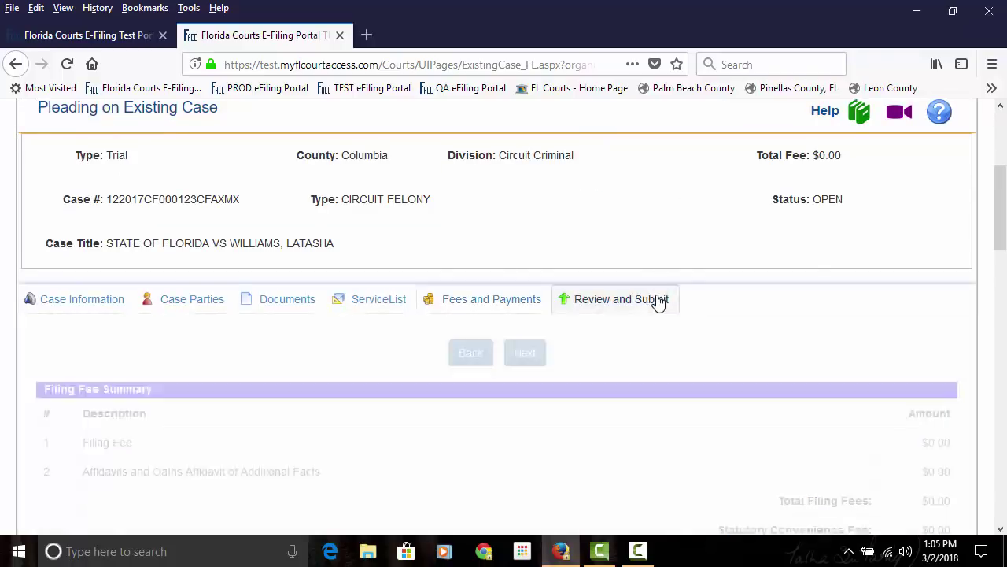
pyautogui.click(524, 350)
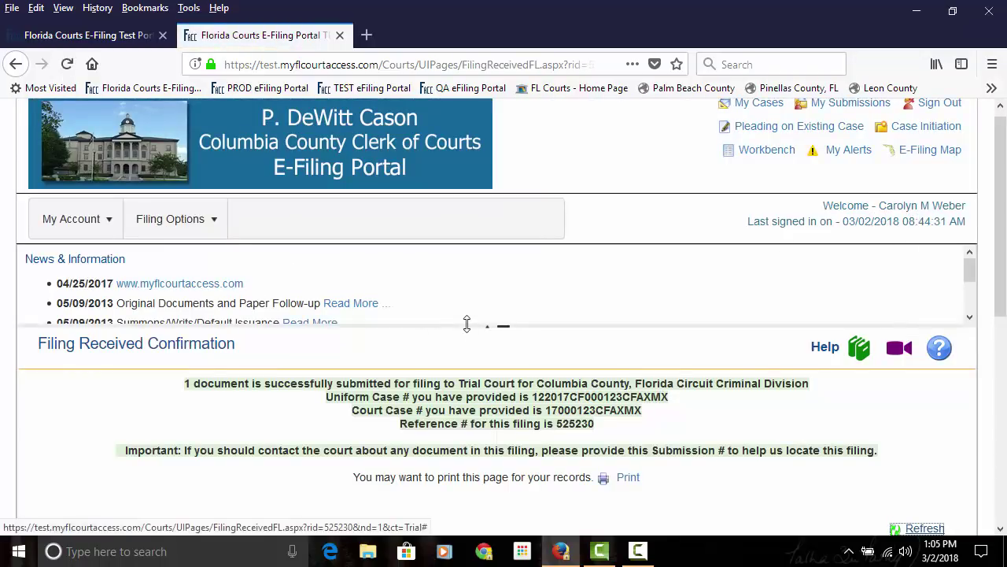
# Step: Collapse the news section and refresh Recent Filings to check the status and remarks of the new submission
pyautogui.click(491, 334)
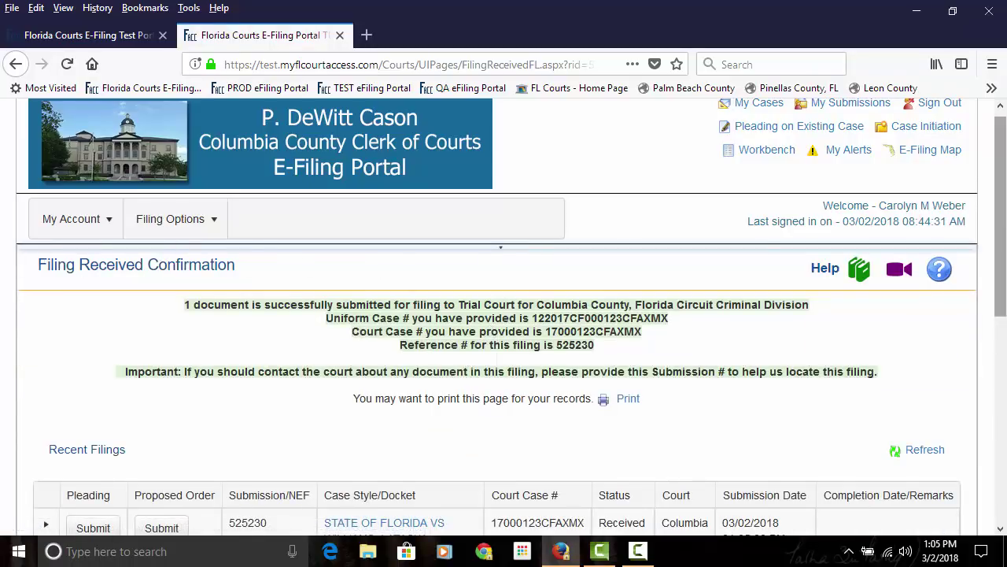
pyautogui.click(934, 456)
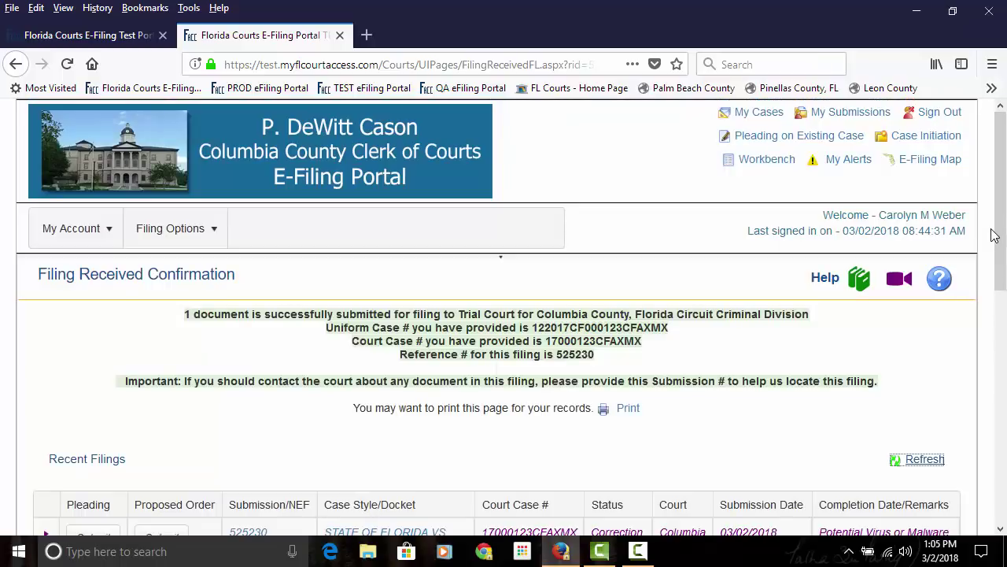
pyautogui.scroll(-3, 1002, 213)
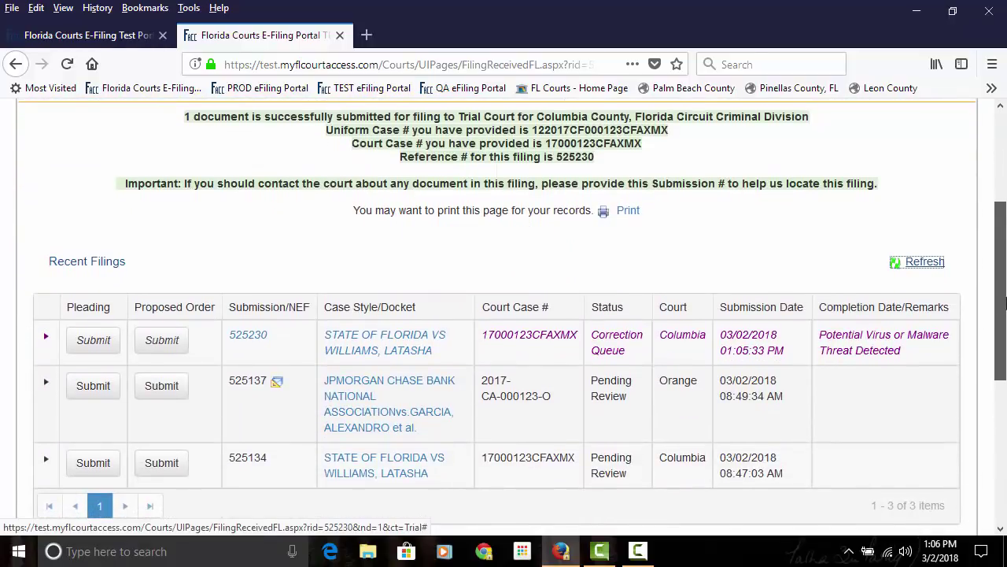
pyautogui.moveTo(1004, 303); pyautogui.dragTo(1000, 342)
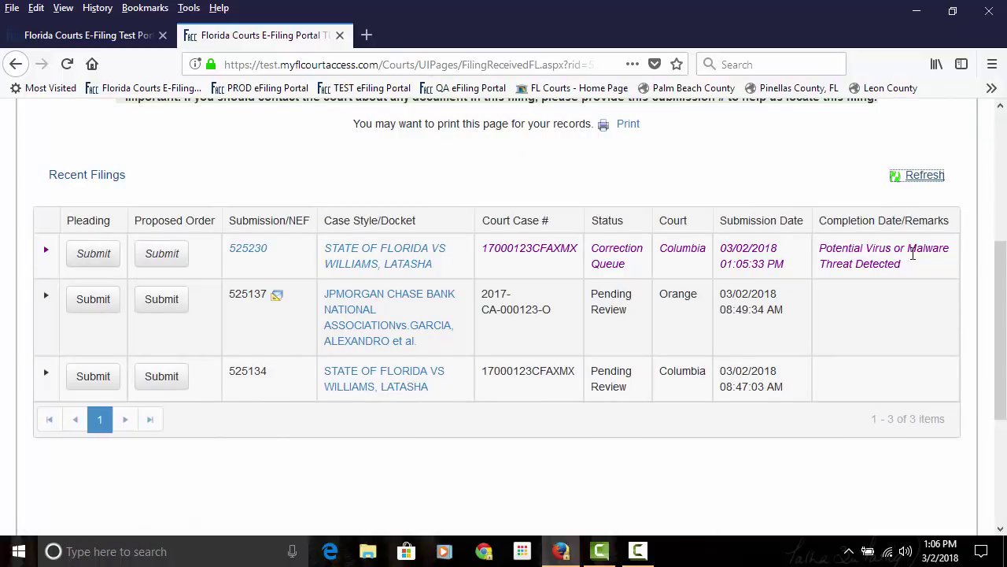
# Step: Sign in to Outlook in a new browser tab and read the portal's email about the submitted filing
pyautogui.click(367, 35)
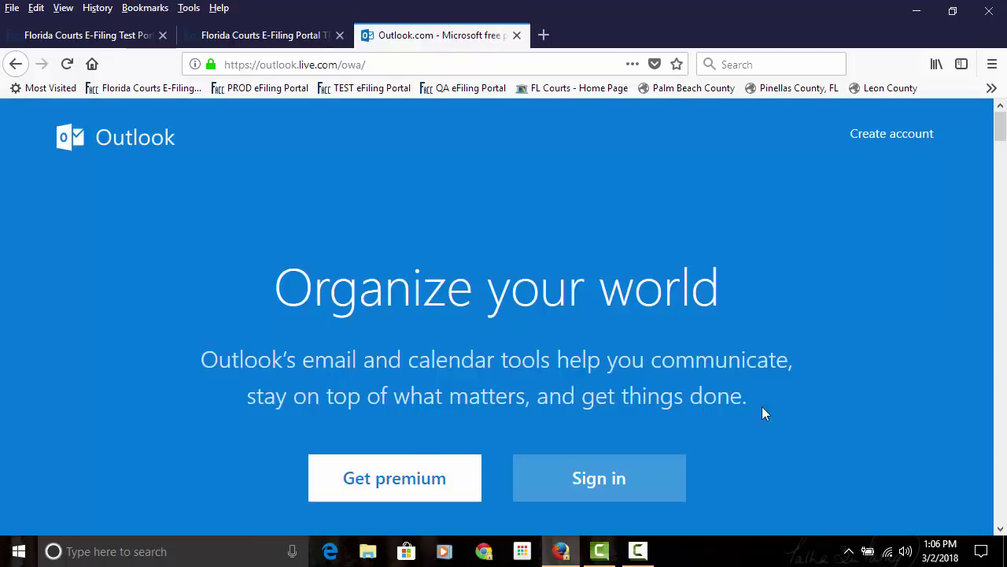
pyautogui.click(632, 477)
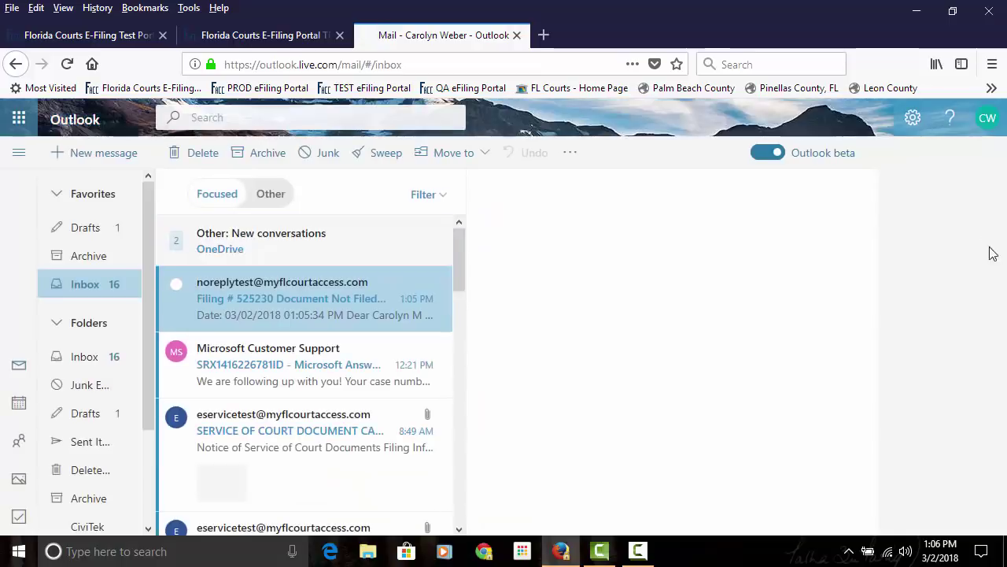
pyautogui.click(251, 281)
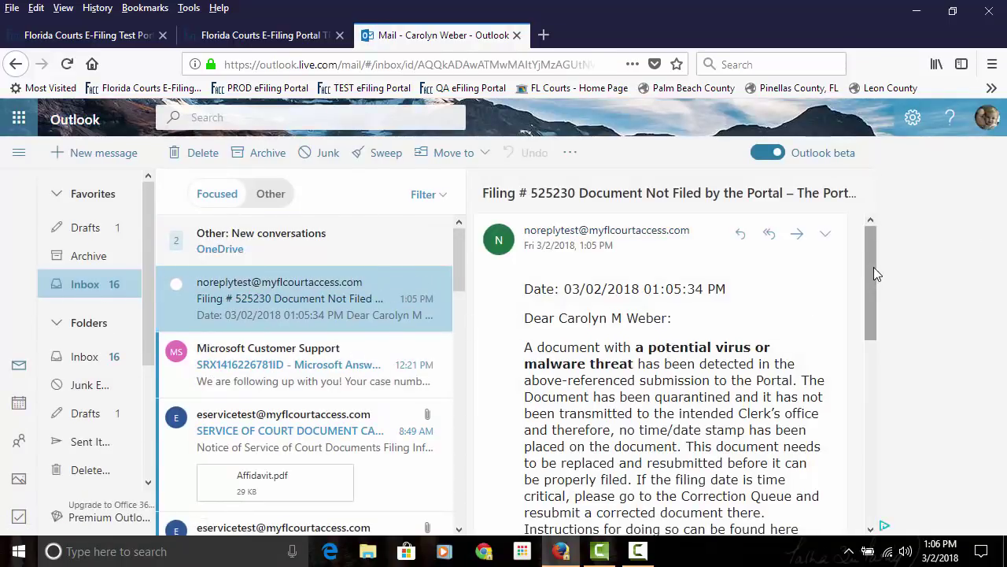
pyautogui.moveTo(870, 270); pyautogui.dragTo(872, 310)
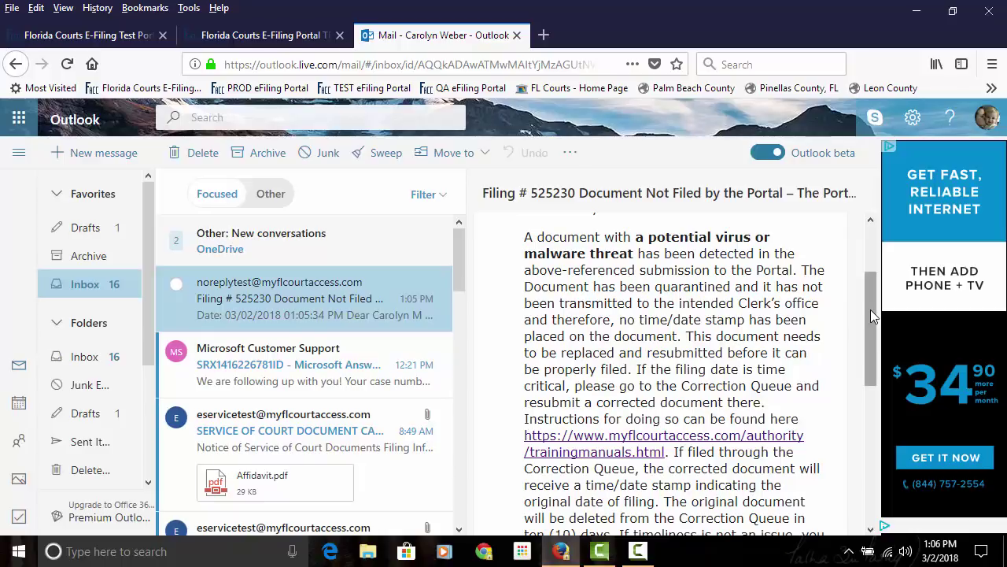
pyautogui.moveTo(871, 311); pyautogui.dragTo(877, 319)
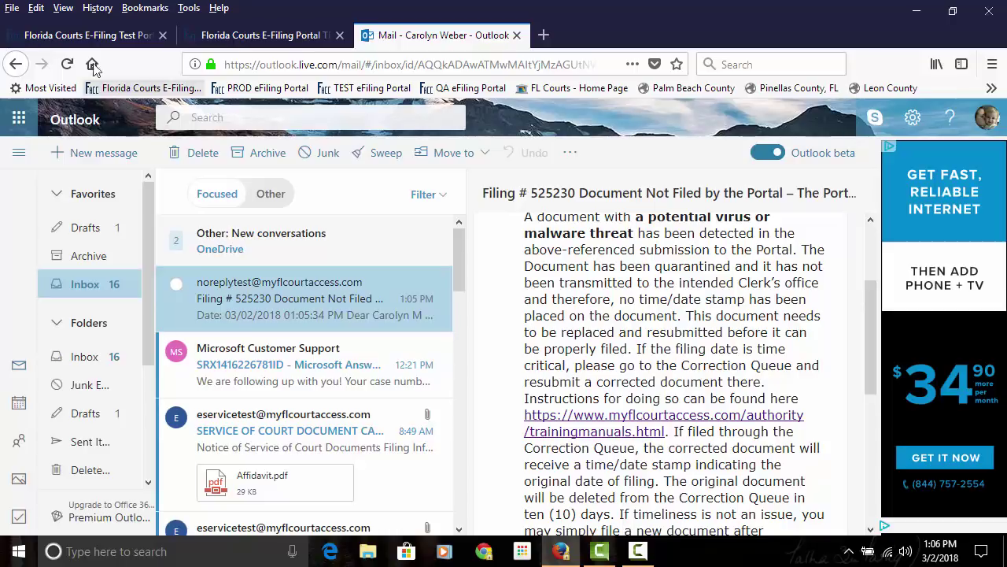
# Step: Return to the e-filing portal, check the new filing's entry in My Submissions, and open My Alerts
pyautogui.click(244, 37)
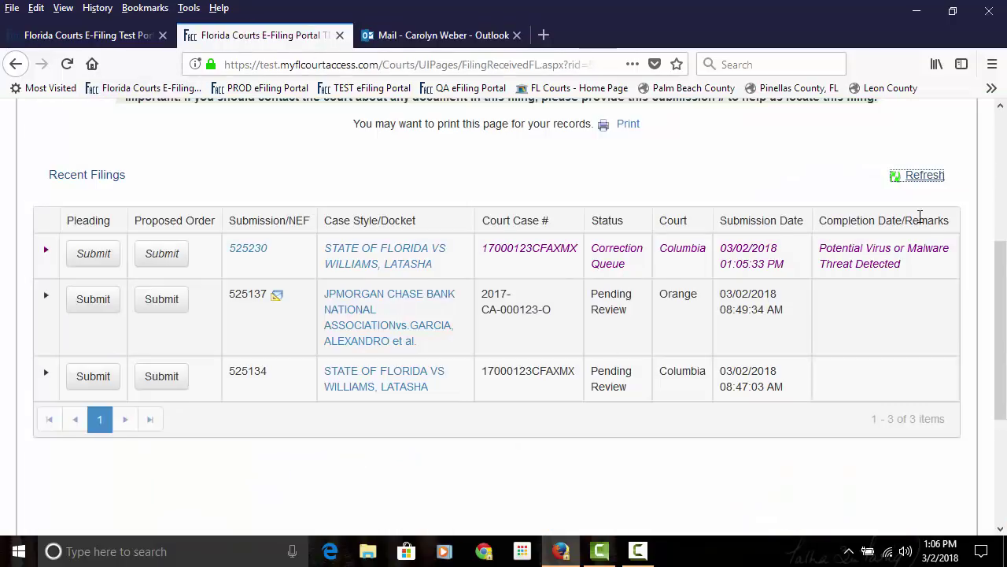
pyautogui.scroll(5, 1004, 288)
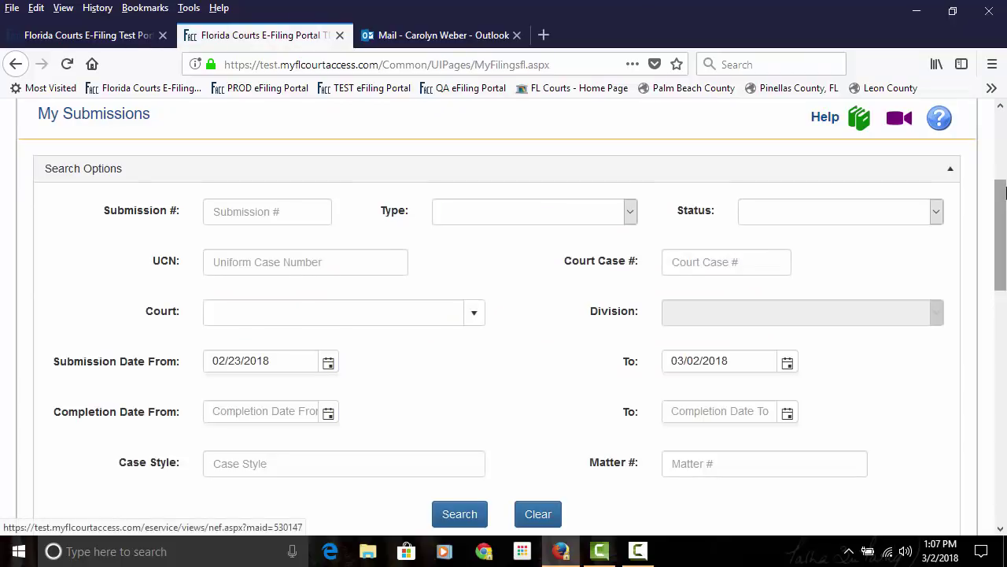
pyautogui.scroll(-5, 1005, 203)
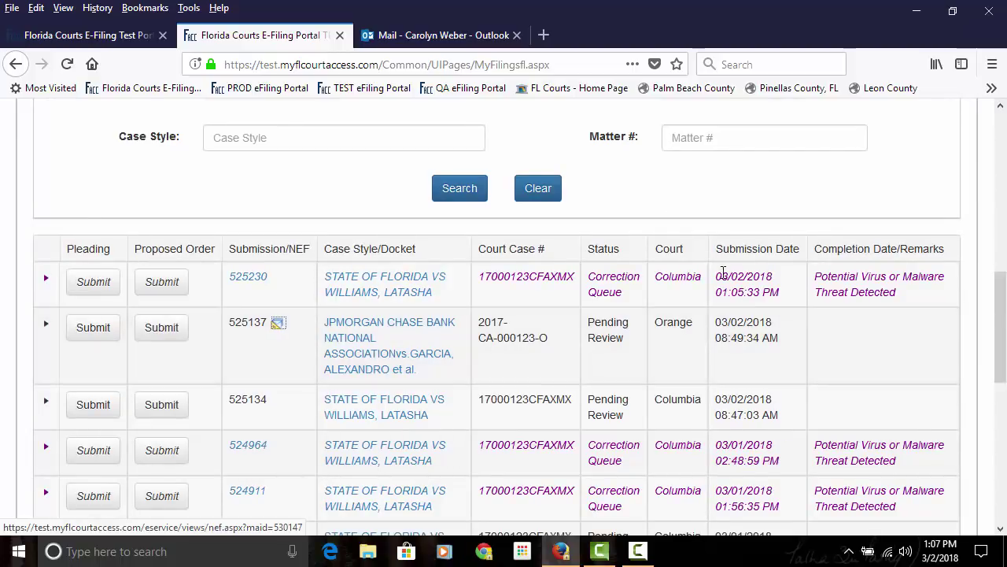
pyautogui.moveTo(1003, 351); pyautogui.dragTo(1003, 161)
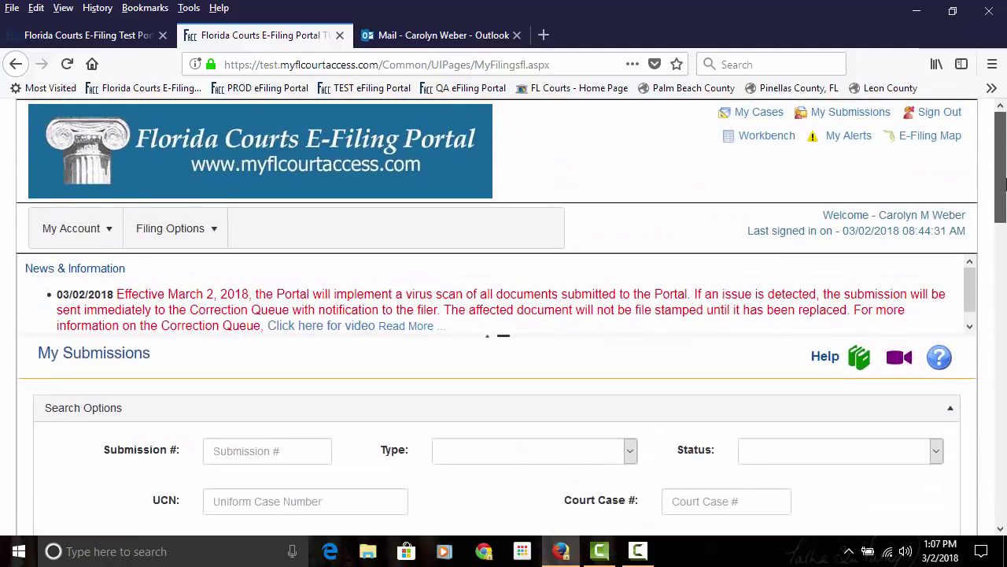
pyautogui.click(843, 141)
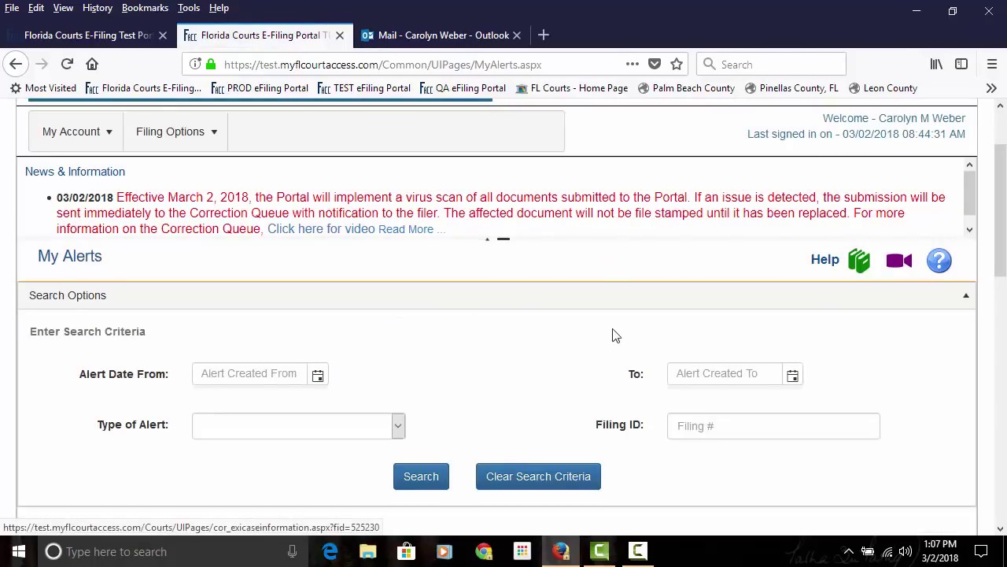
# Step: Open the newest virus-flagged filing from the alerts list and review its case information in the Correction Queue
pyautogui.scroll(-6, 607, 333)
pyautogui.scroll(-2, 600, 324)
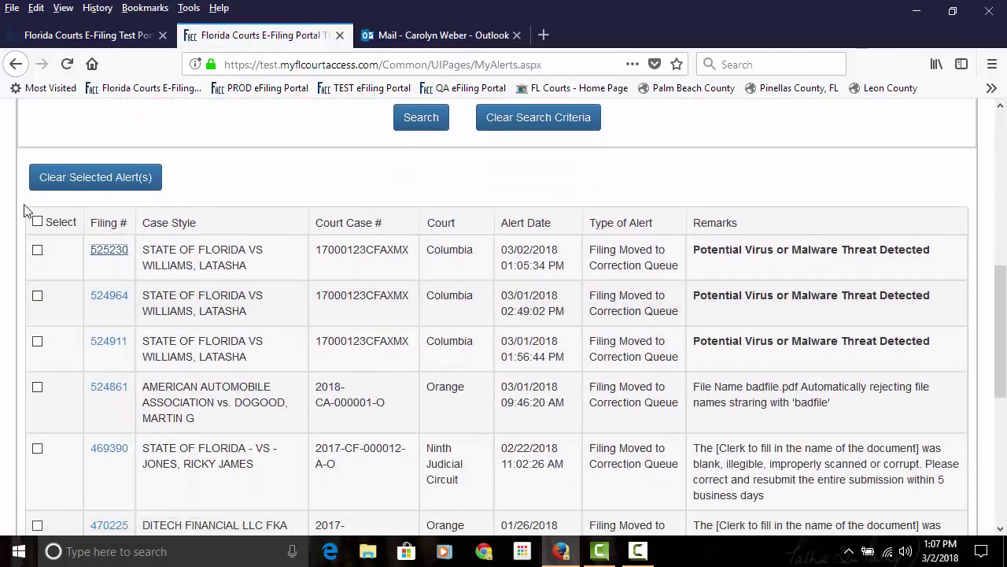
pyautogui.click(110, 250)
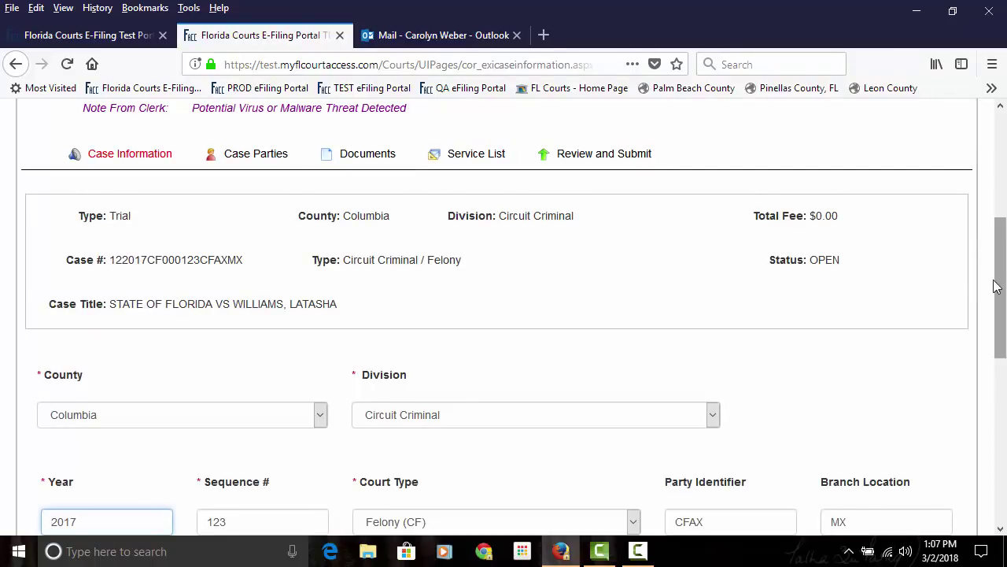
pyautogui.scroll(-3, 1002, 273)
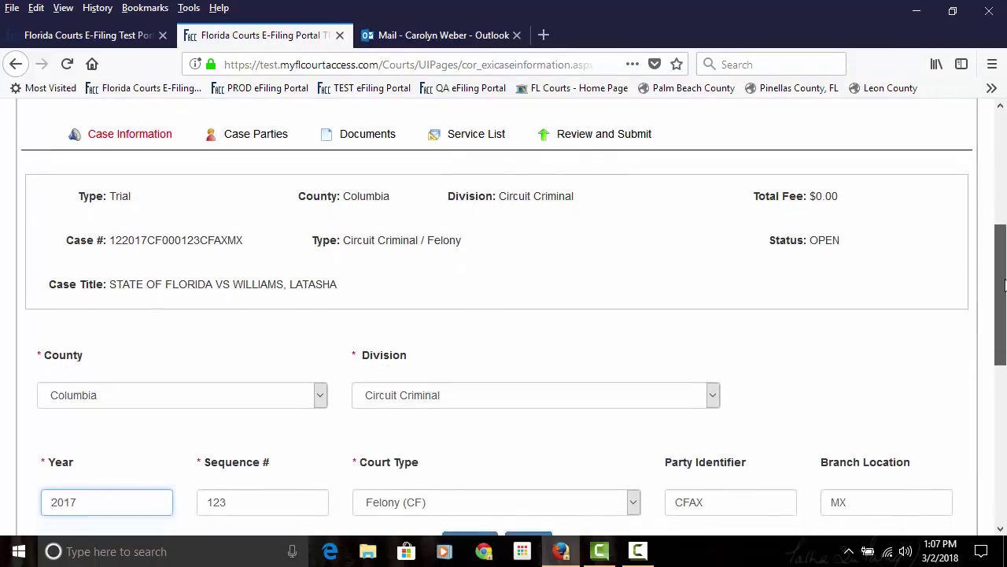
pyautogui.scroll(-1, 514, 321)
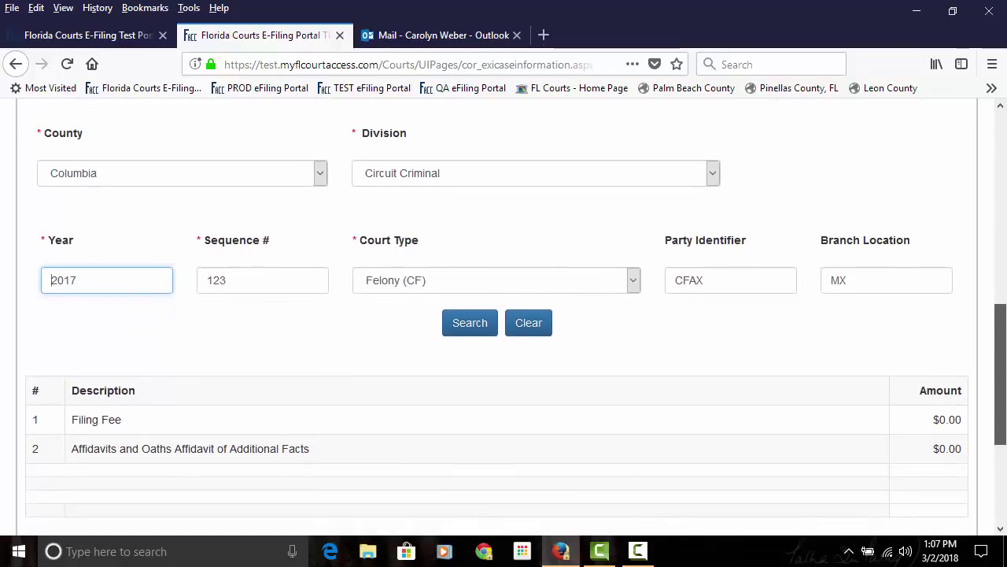
pyautogui.scroll(5, 1004, 229)
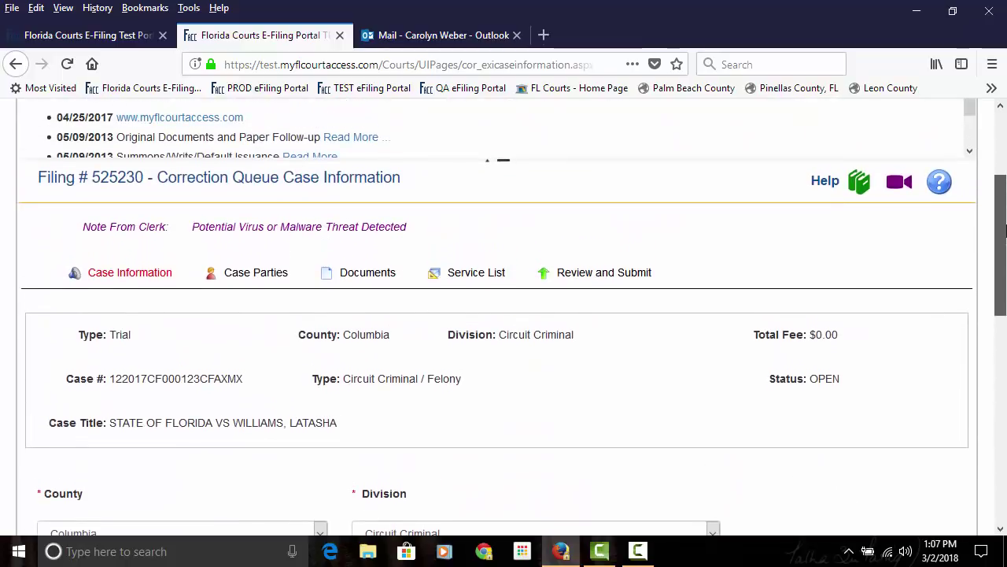
# Step: Go through the filing's case parties to its documents and locate the badfile.pdf entry
pyautogui.click(241, 277)
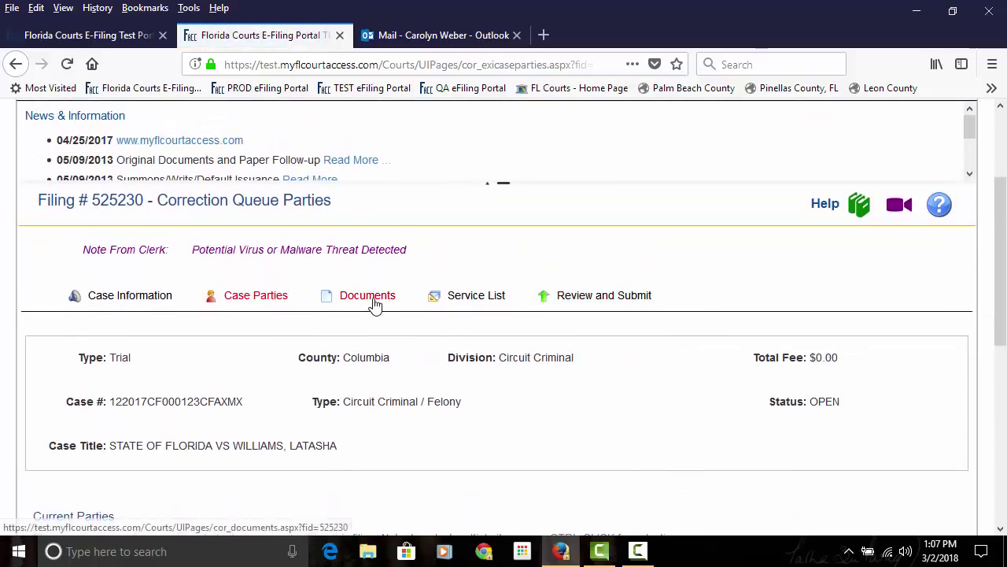
pyautogui.click(374, 301)
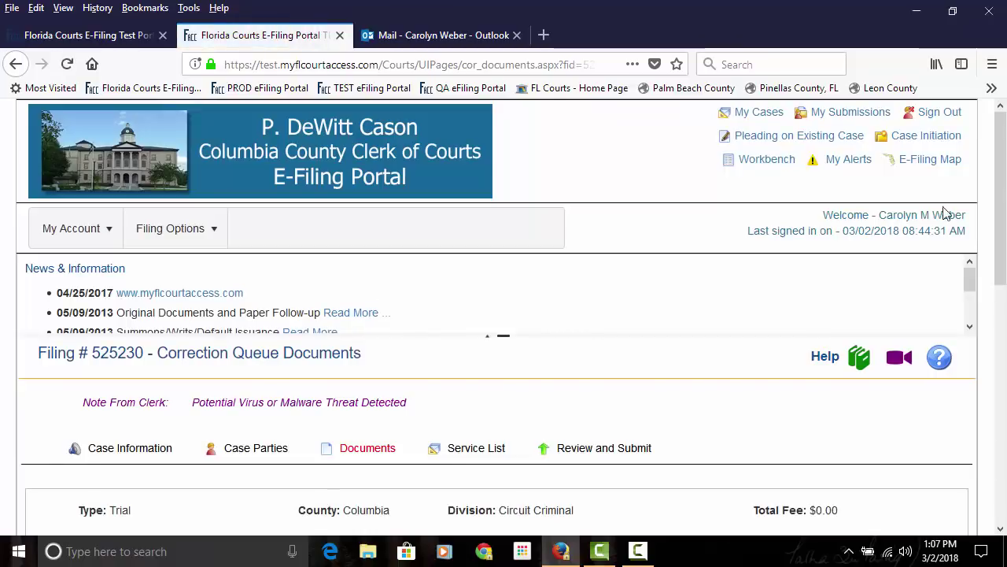
pyautogui.scroll(-5, 1003, 185)
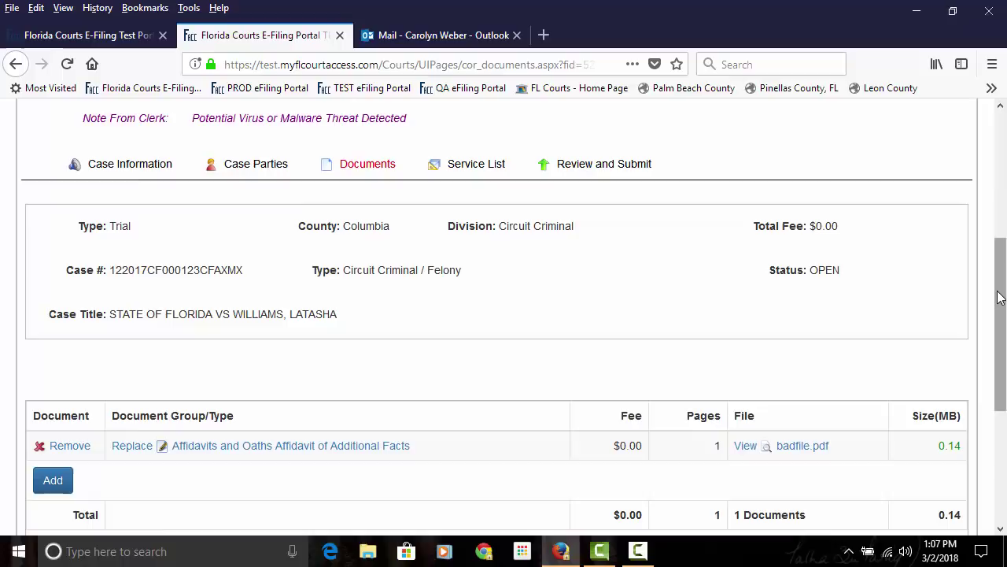
pyautogui.moveTo(998, 292); pyautogui.dragTo(1004, 397)
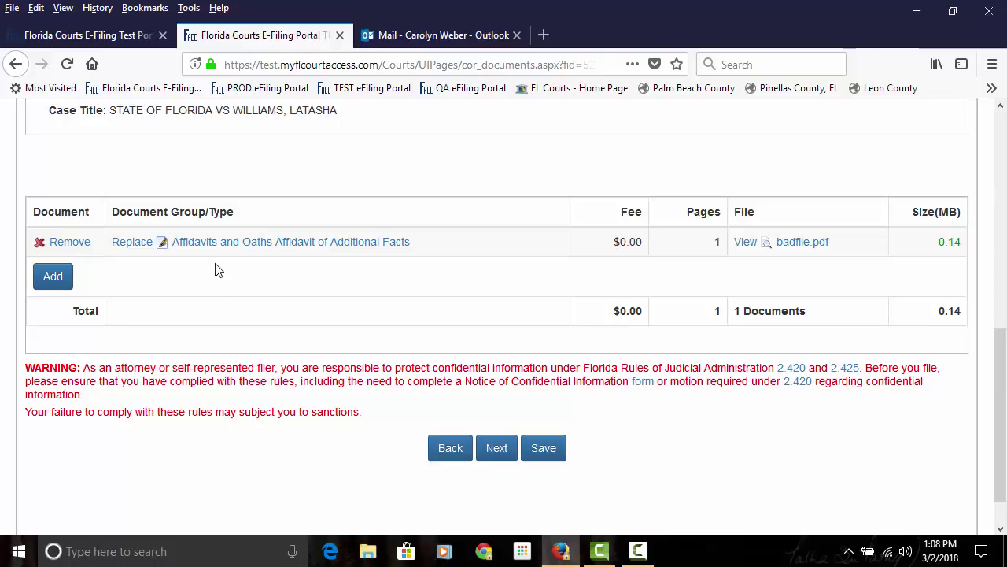
# Step: Open the badfile.pdf document entry for editing and choose Affidavit under Affidavits and Oaths as its type
pyautogui.click(260, 242)
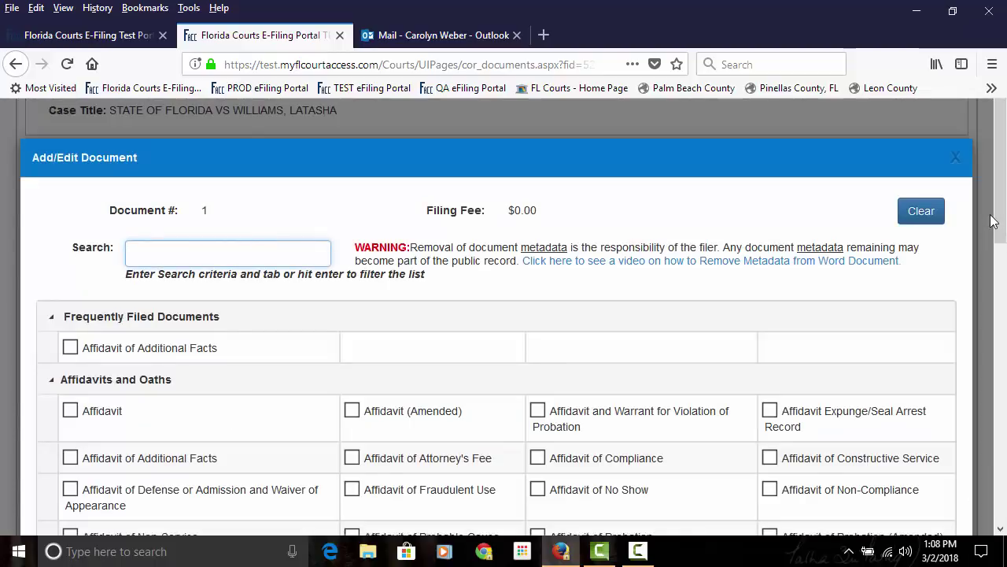
pyautogui.scroll(-3, 666, 293)
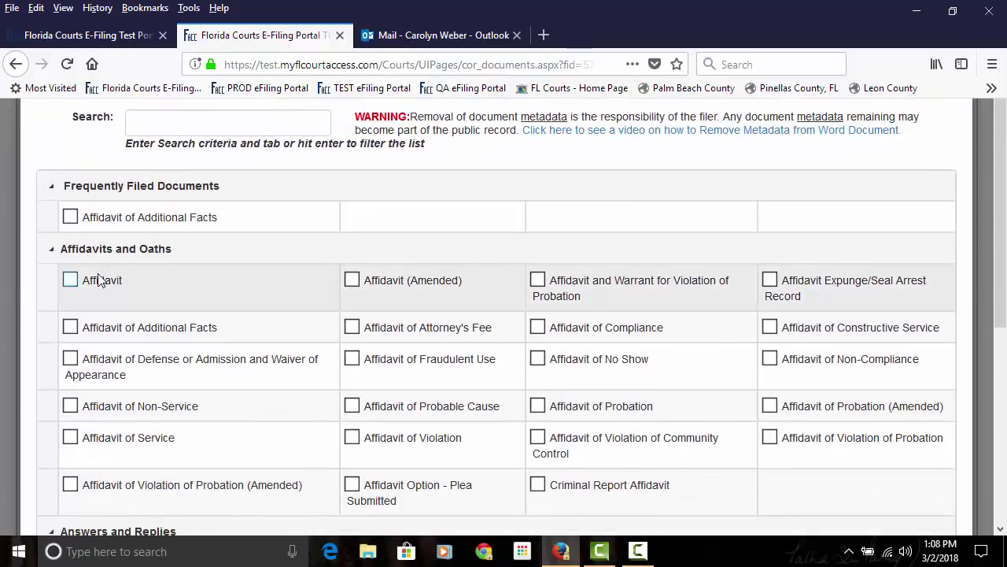
pyautogui.click(70, 280)
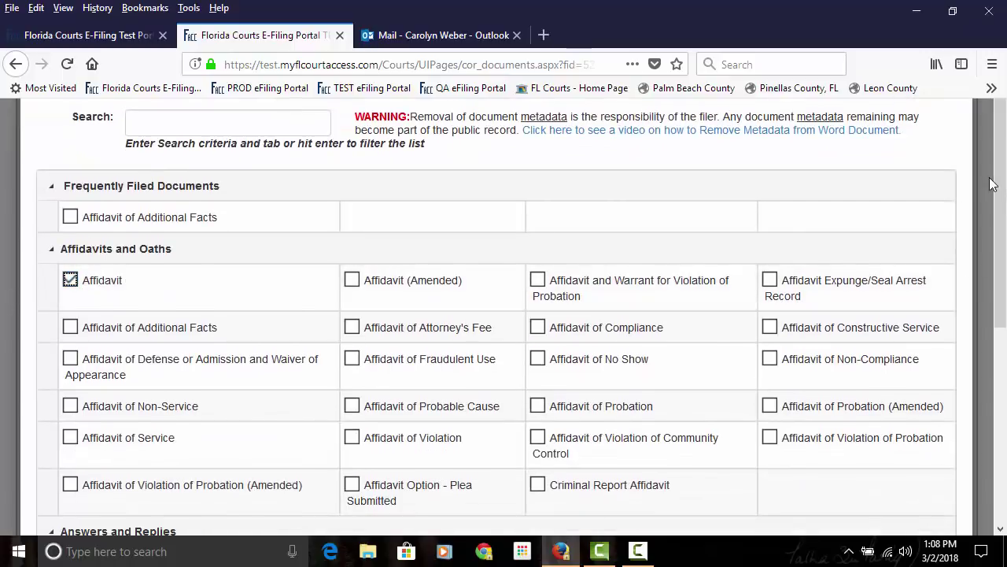
pyautogui.moveTo(1001, 185); pyautogui.dragTo(1005, 429)
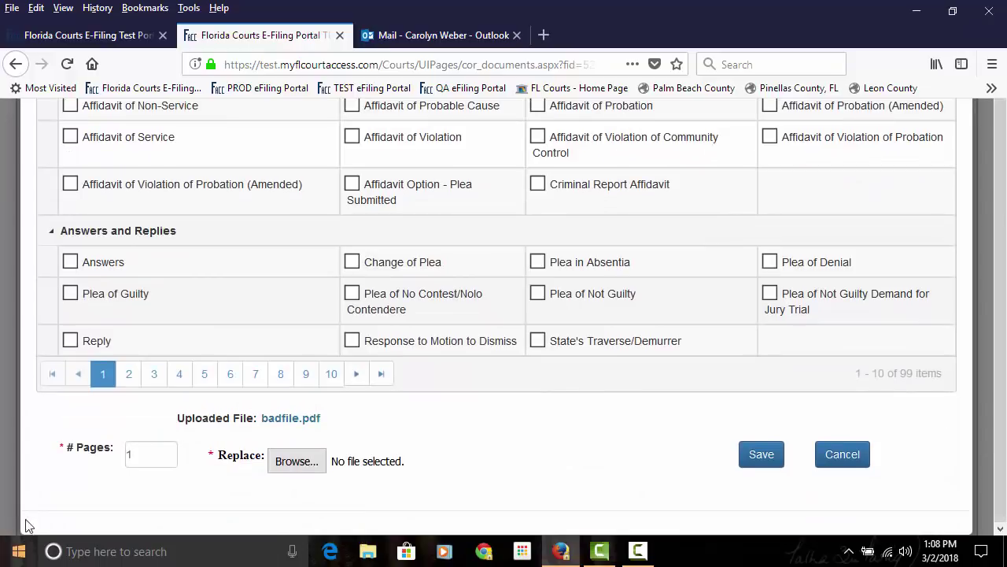
# Step: Replace badfile.pdf with Motion for Rehearing.pdf from the eFiling Docs folder and save the document entry
pyautogui.click(299, 463)
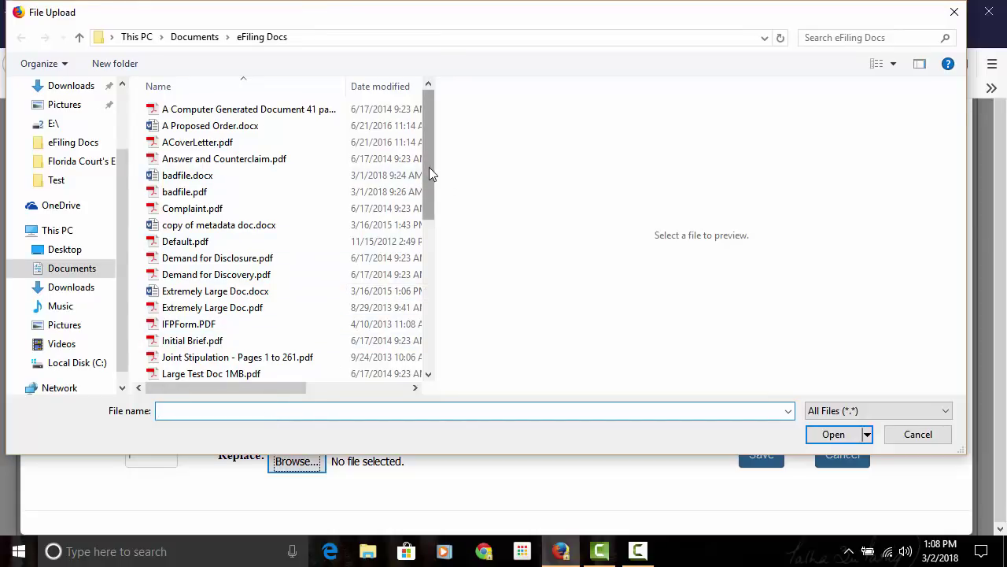
pyautogui.moveTo(429, 174); pyautogui.dragTo(444, 188)
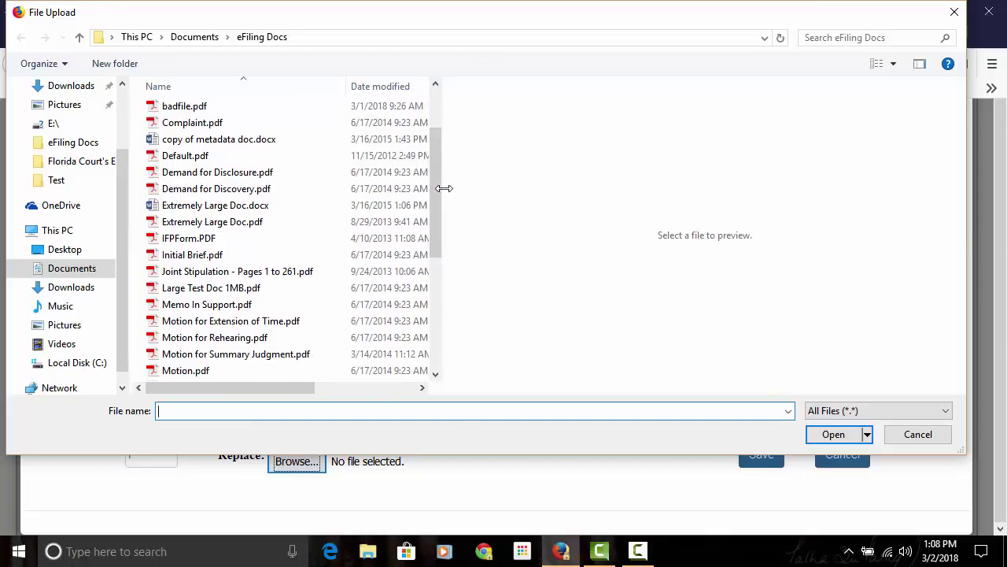
pyautogui.click(166, 342)
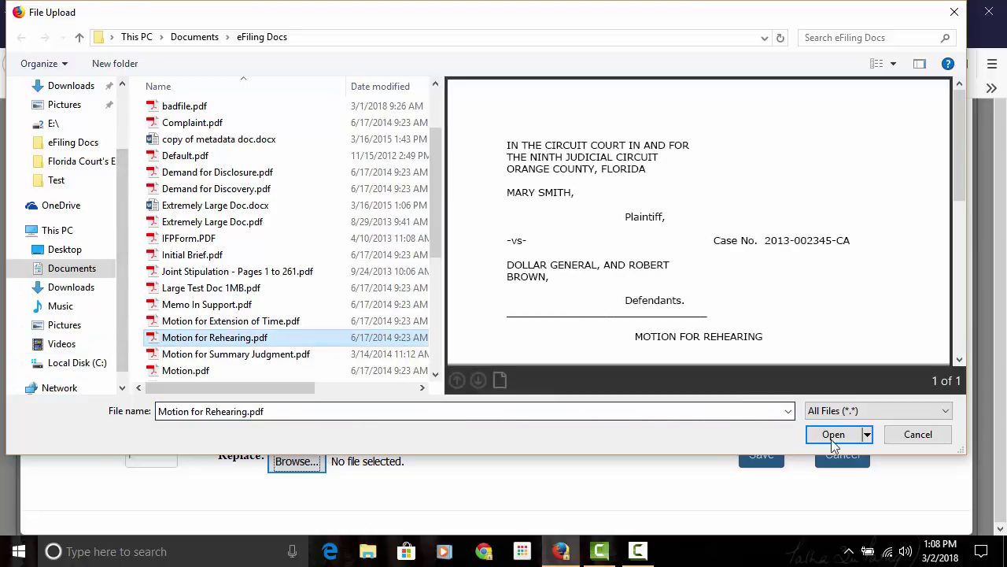
pyautogui.click(835, 434)
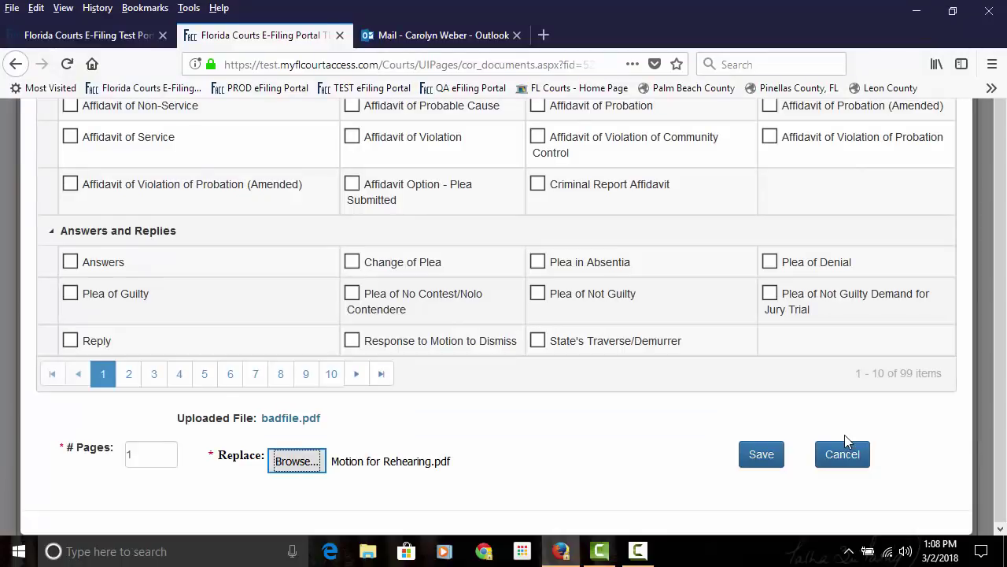
pyautogui.click(768, 463)
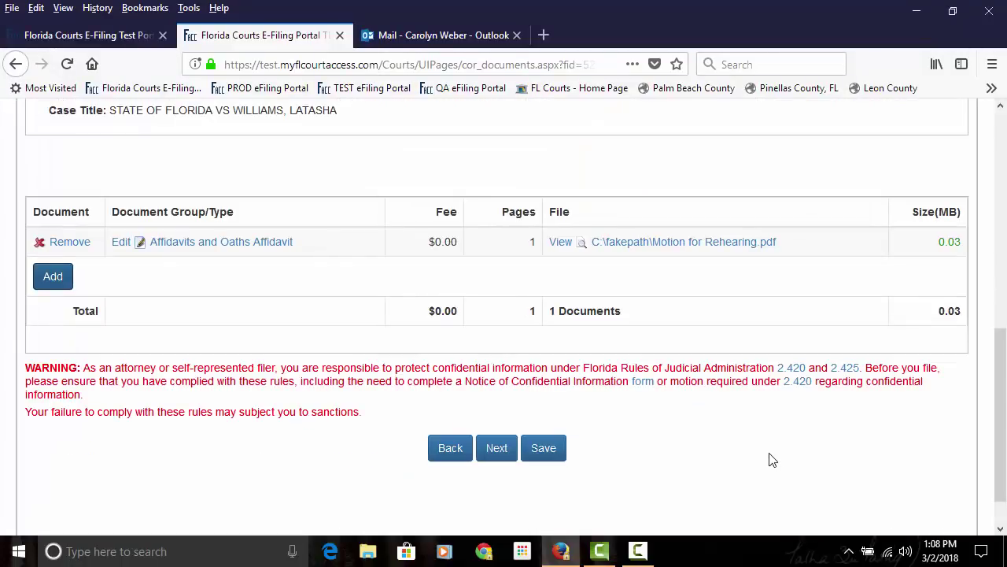
# Step: Continue through the service list to the review page, then confirm and submit the corrected filing
pyautogui.click(500, 455)
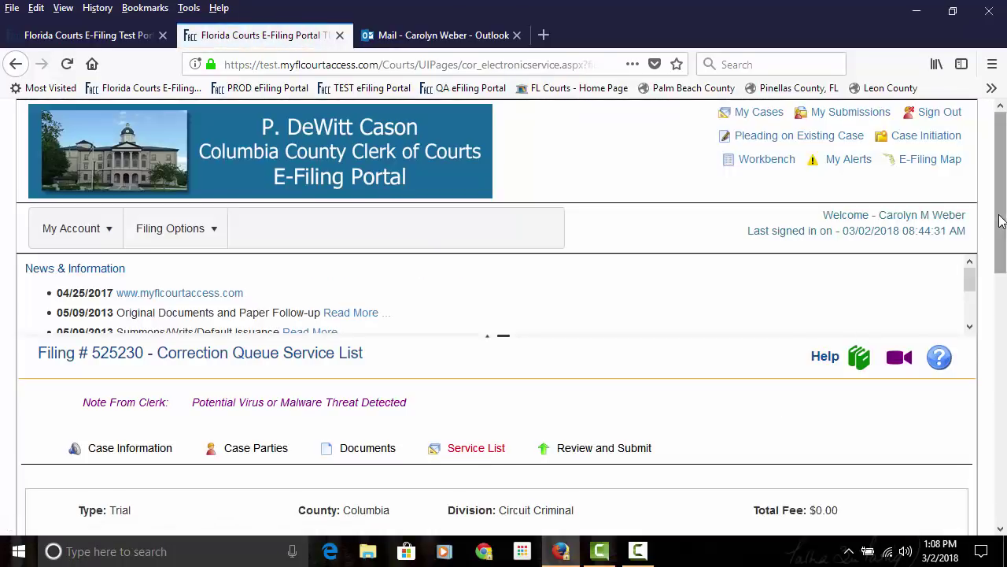
pyautogui.moveTo(1001, 220); pyautogui.dragTo(1001, 418)
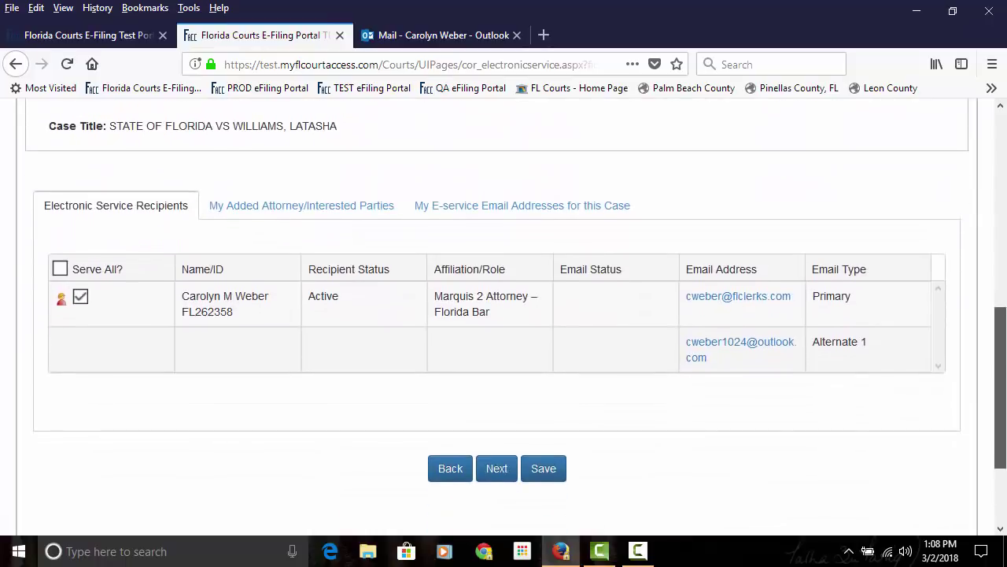
pyautogui.click(511, 464)
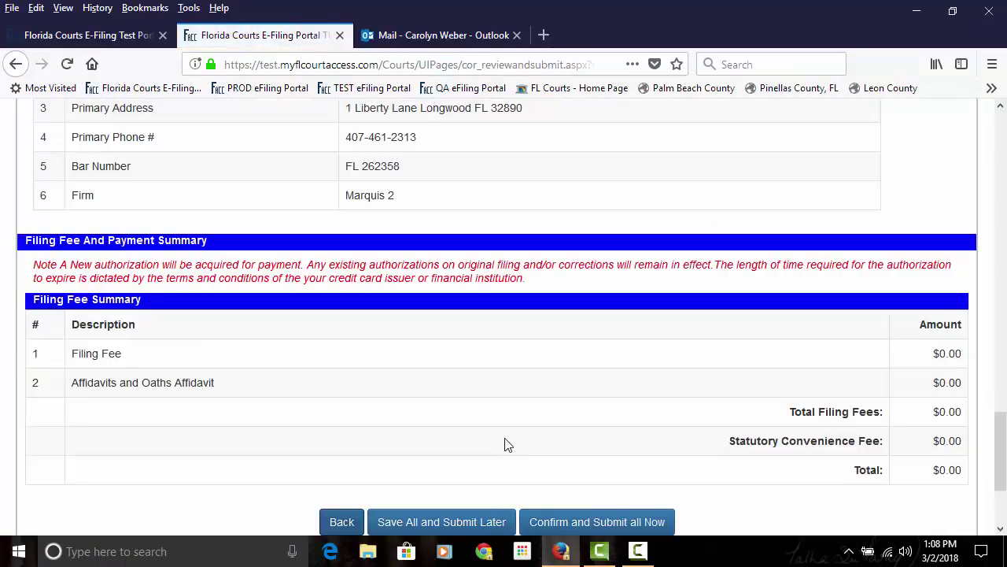
pyautogui.click(596, 520)
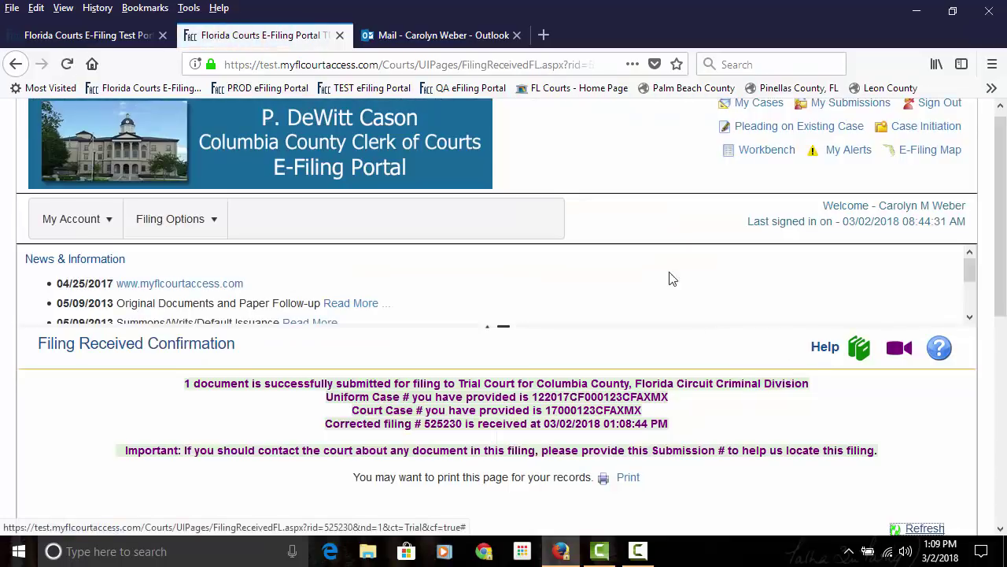
# Step: Open My Submissions and check the status and remarks of the corrected filing
pyautogui.click(854, 107)
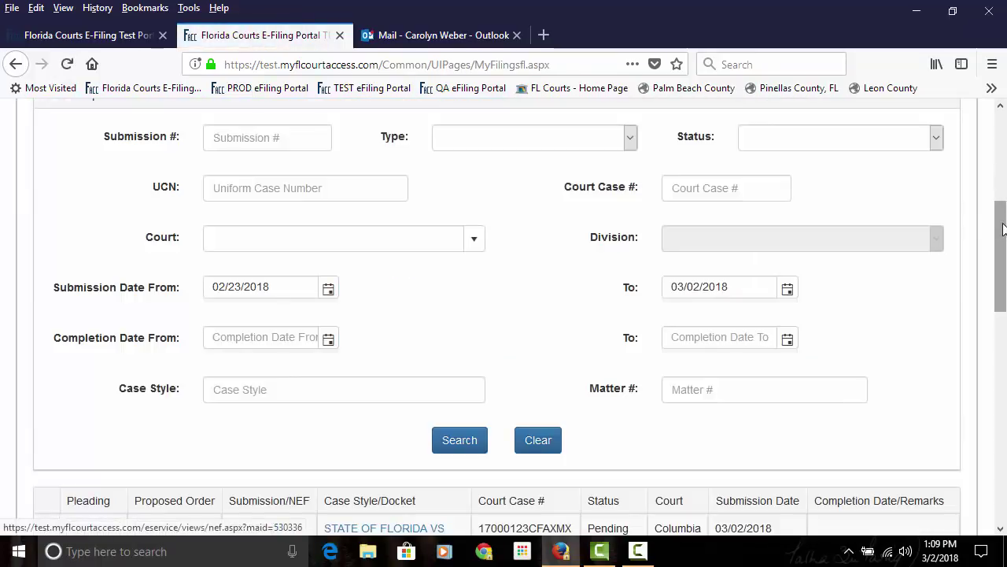
pyautogui.moveTo(1003, 228); pyautogui.dragTo(1003, 295)
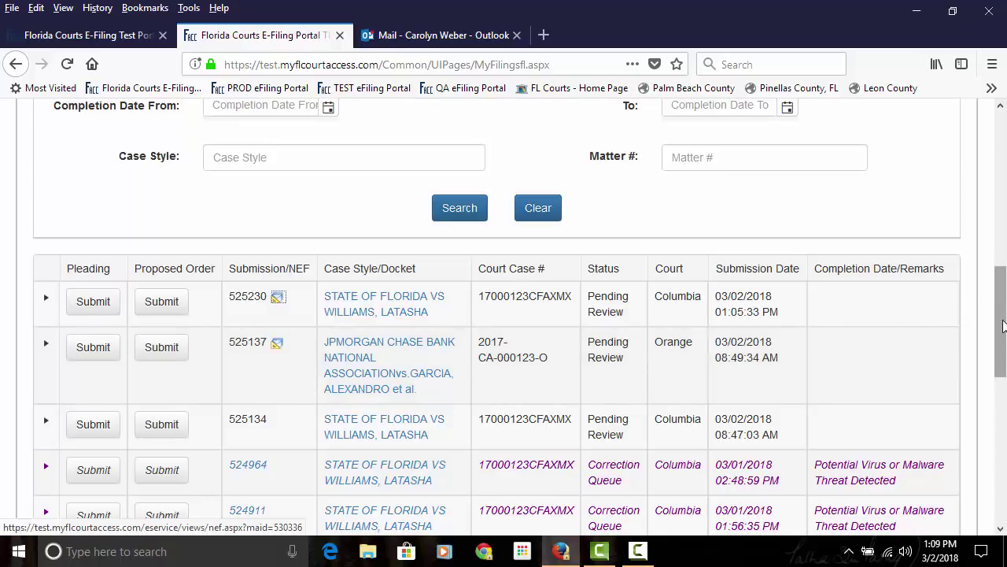
pyautogui.moveTo(1003, 330); pyautogui.dragTo(1004, 172)
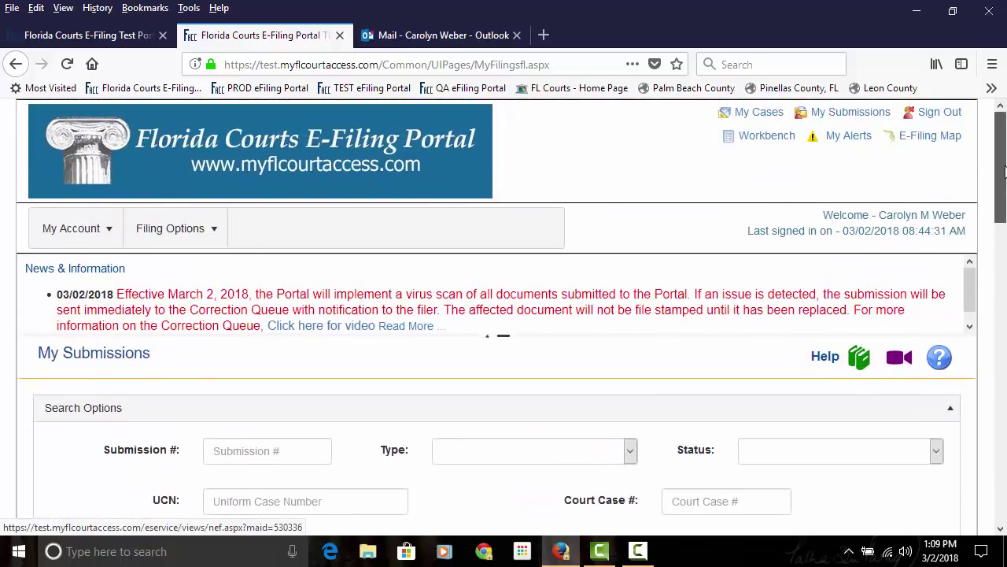